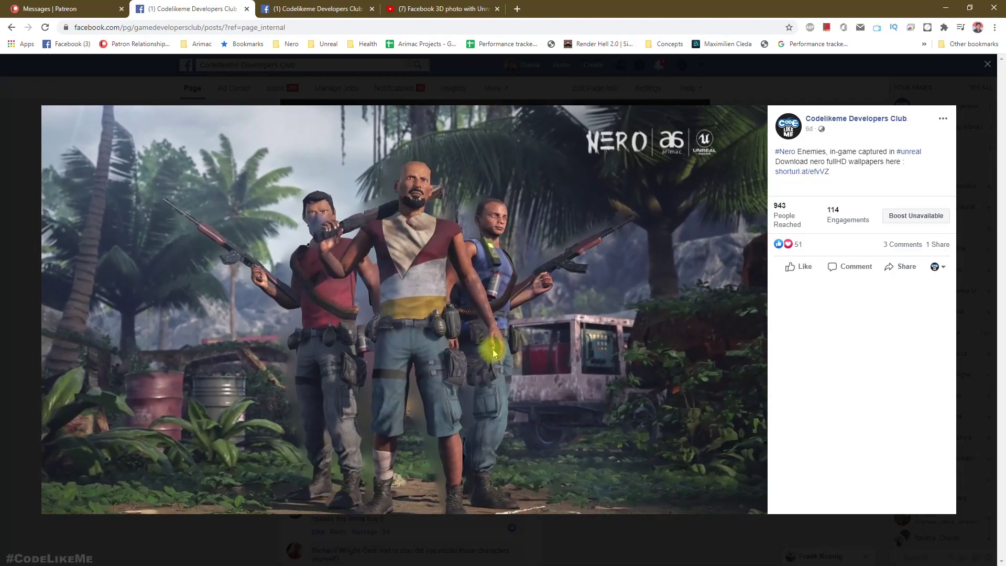
# Mute the YouTube tutorial, make it full screen, and scrub to the depth-map part near 2:09
pyautogui.click(436, 7)
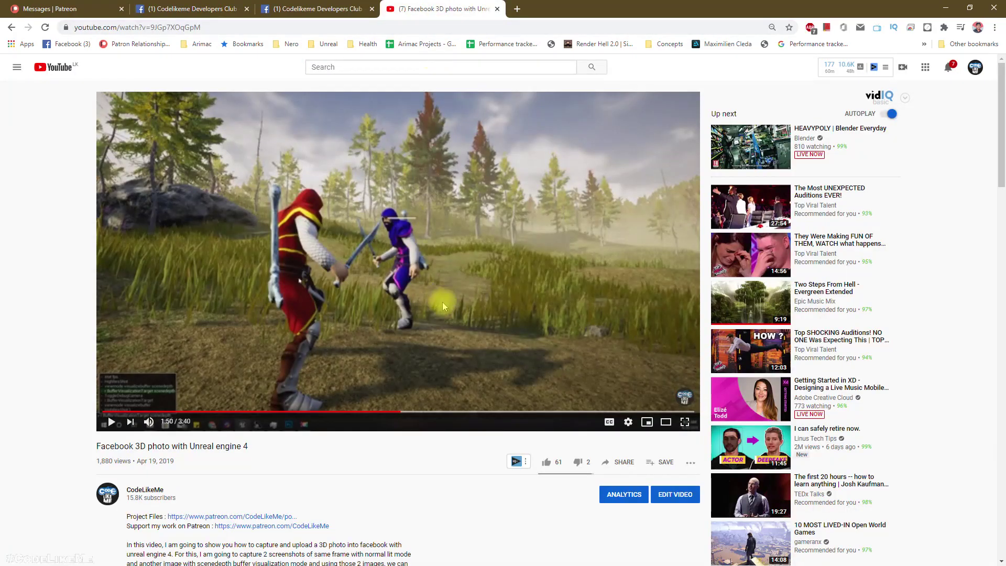
pyautogui.click(149, 422)
pyautogui.doubleClick(288, 309)
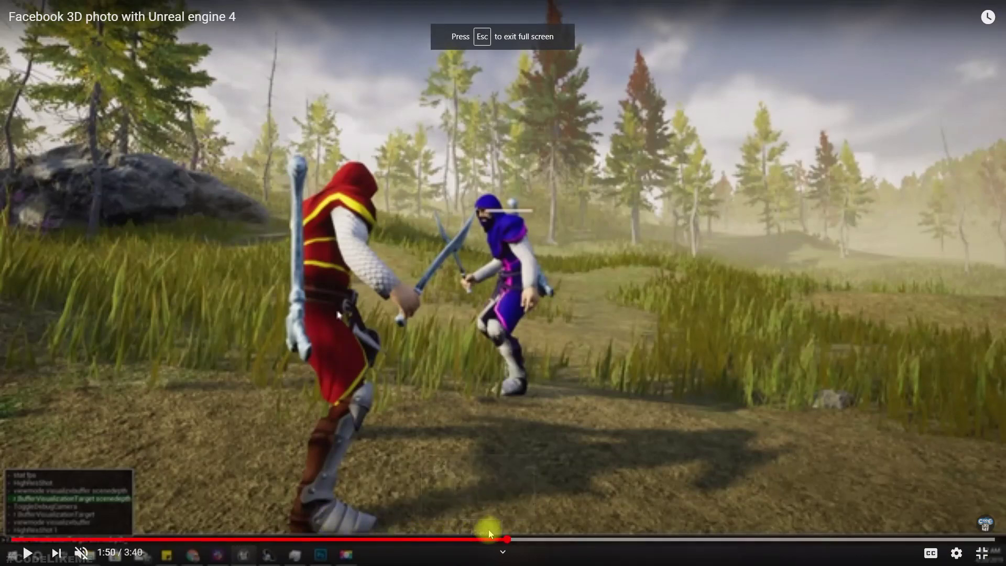
pyautogui.click(262, 539)
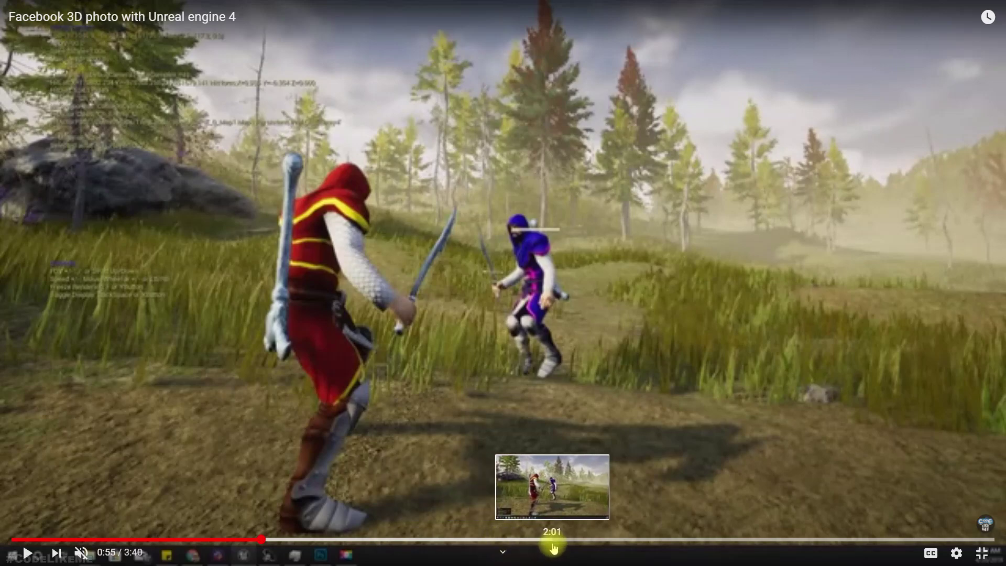
pyautogui.moveTo(566, 539); pyautogui.dragTo(591, 542)
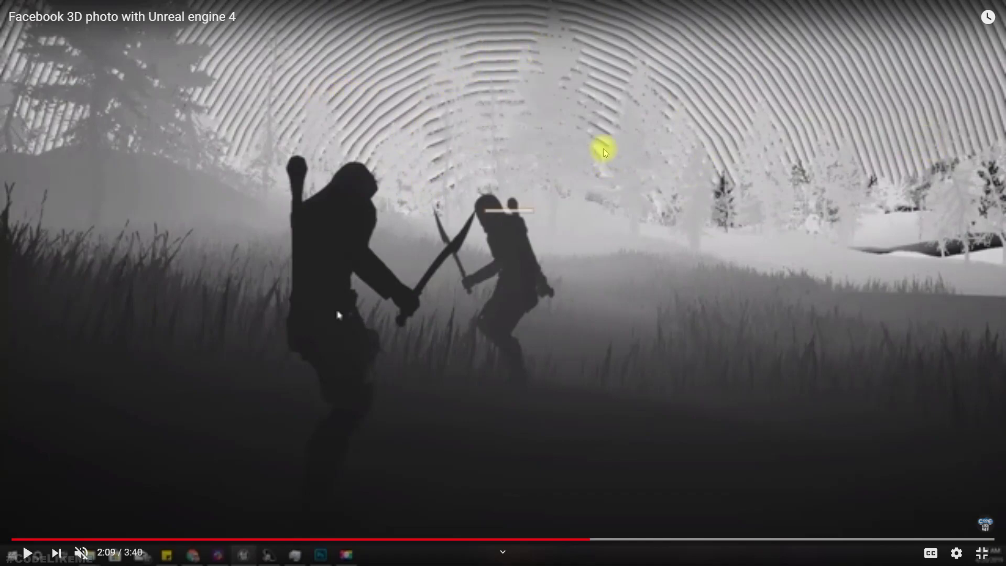
# Resume the tutorial at the depth-map section and leave full-screen view
pyautogui.press('space')
pyautogui.press('Escape')
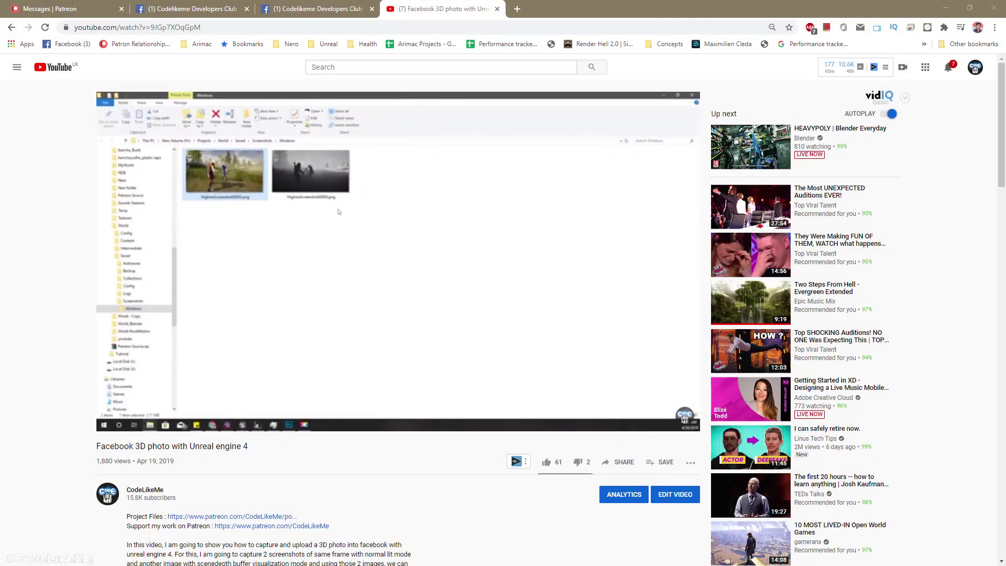
pyautogui.click(338, 213)
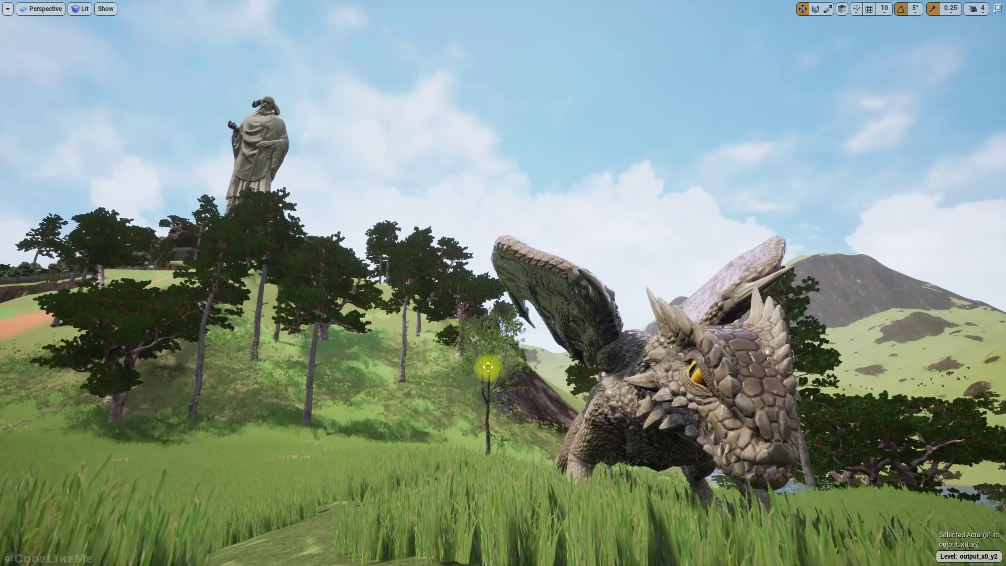
# Reframe the viewport on the dragon, trees and statue, keeping the Lit view mode
pyautogui.moveTo(485, 367)
pyautogui.mouseDown(button='right')
pyautogui.moveTo(511, 372)
pyautogui.moveTo(497, 363)
pyautogui.mouseUp(button='right')
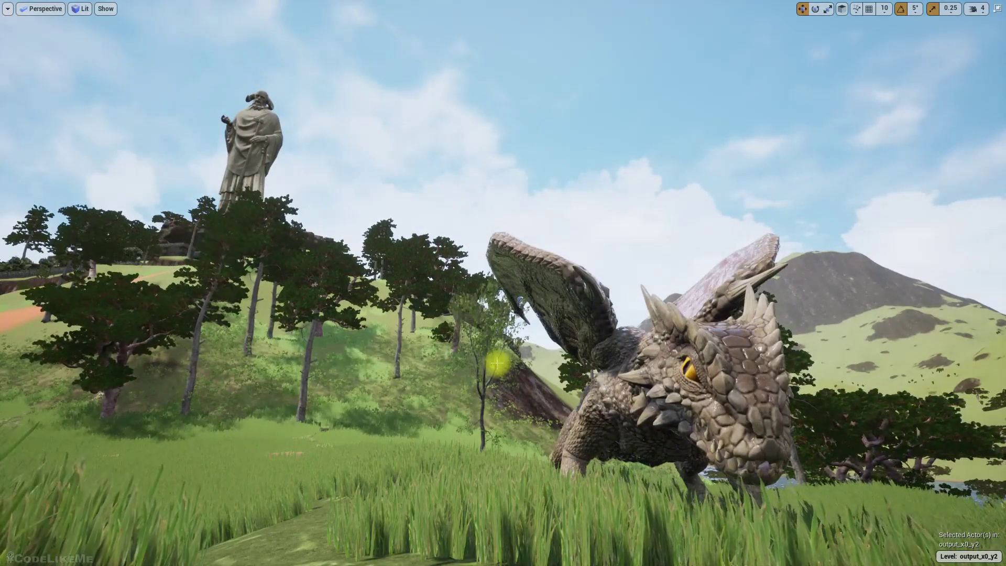
pyautogui.click(81, 9)
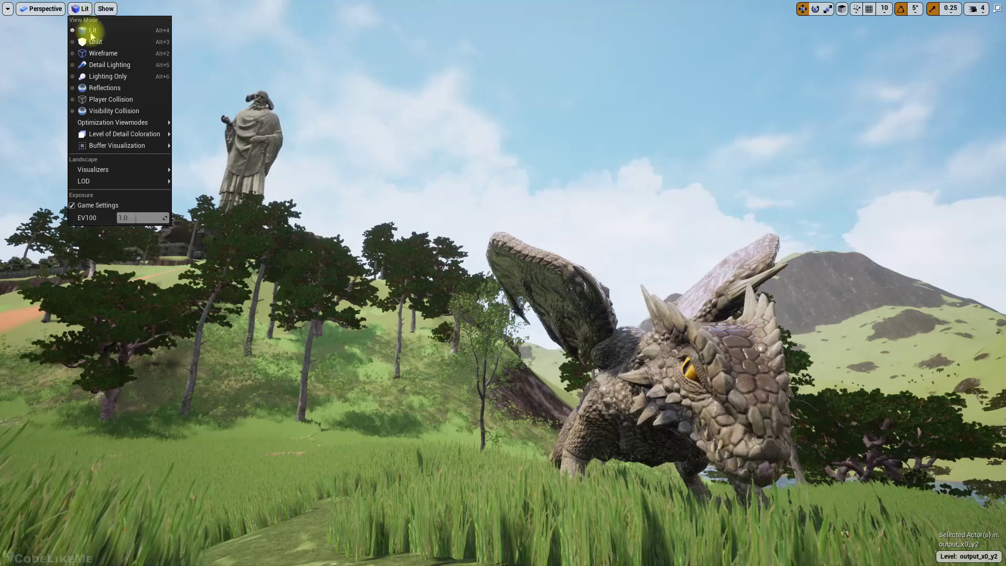
pyautogui.moveTo(107, 146)
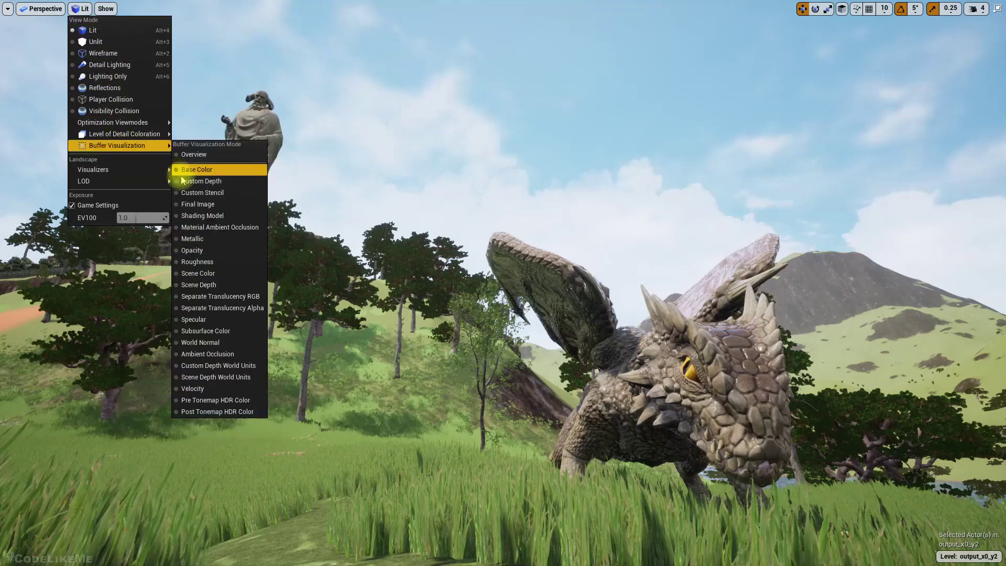
pyautogui.moveTo(508, 555); pyautogui.dragTo(509, 554, button='right')
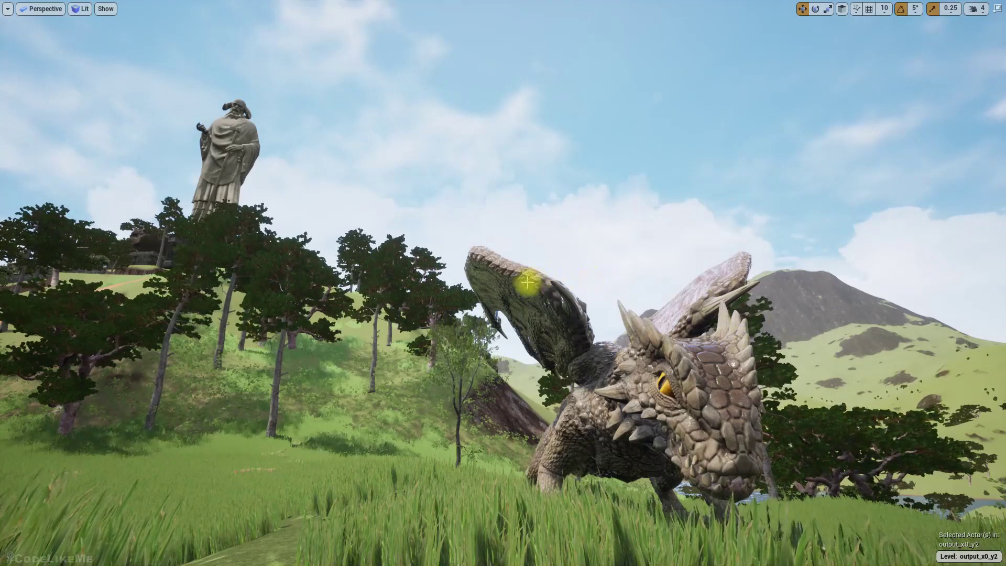
pyautogui.moveTo(523, 285); pyautogui.dragTo(474, 296, button='right')
pyautogui.click(79, 9)
pyautogui.moveTo(126, 145)
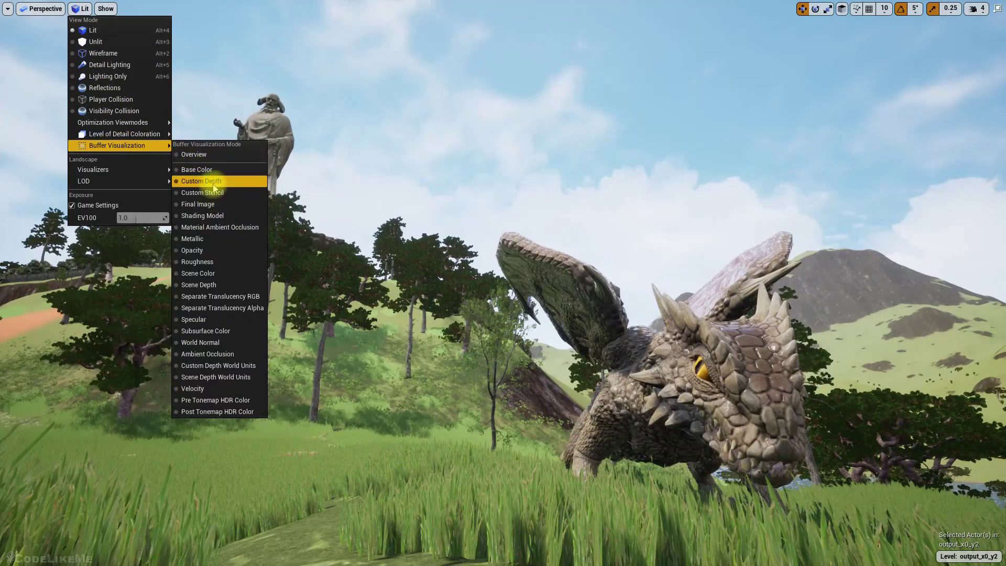
pyautogui.click(212, 285)
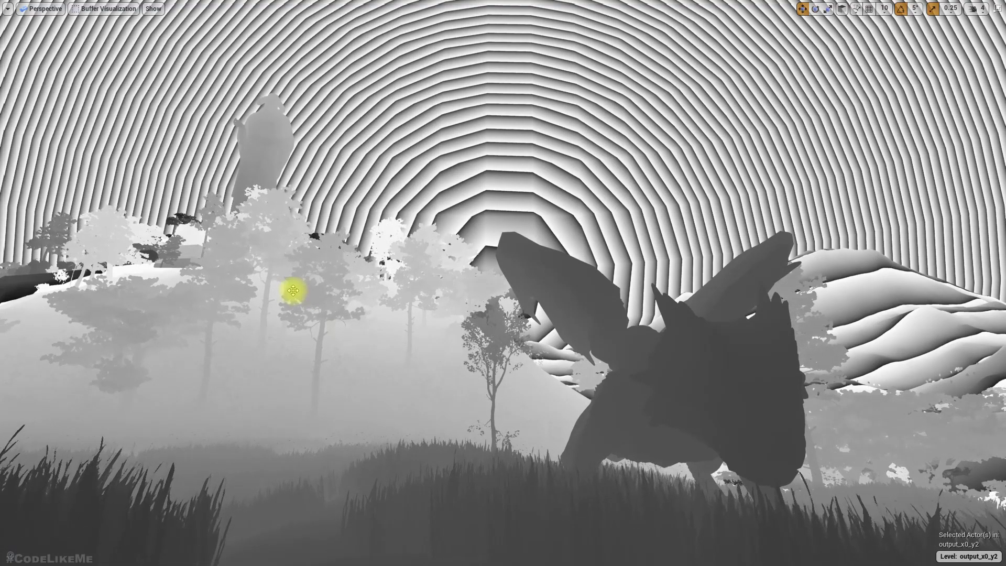
pyautogui.click(83, 9)
pyautogui.click(84, 30)
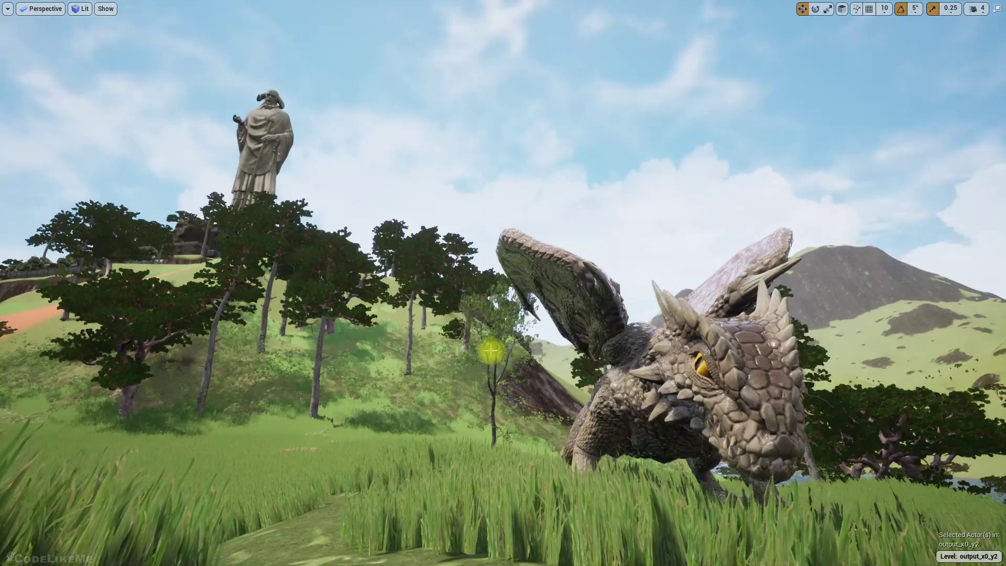
# Leave immersive mode and browse to Materials > PostProcessMaterials in Content Browser 2
pyautogui.press('F11')
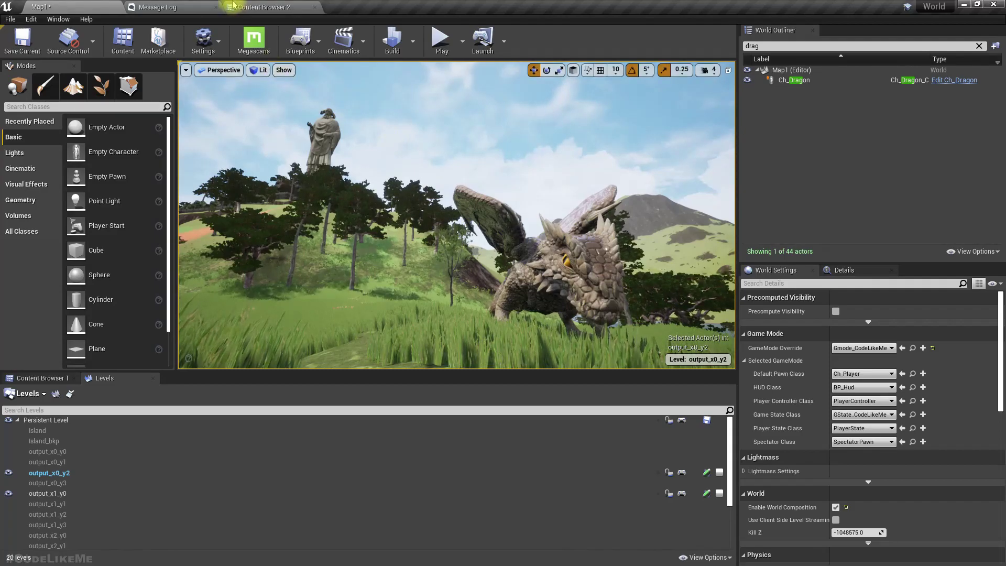
pyautogui.click(259, 7)
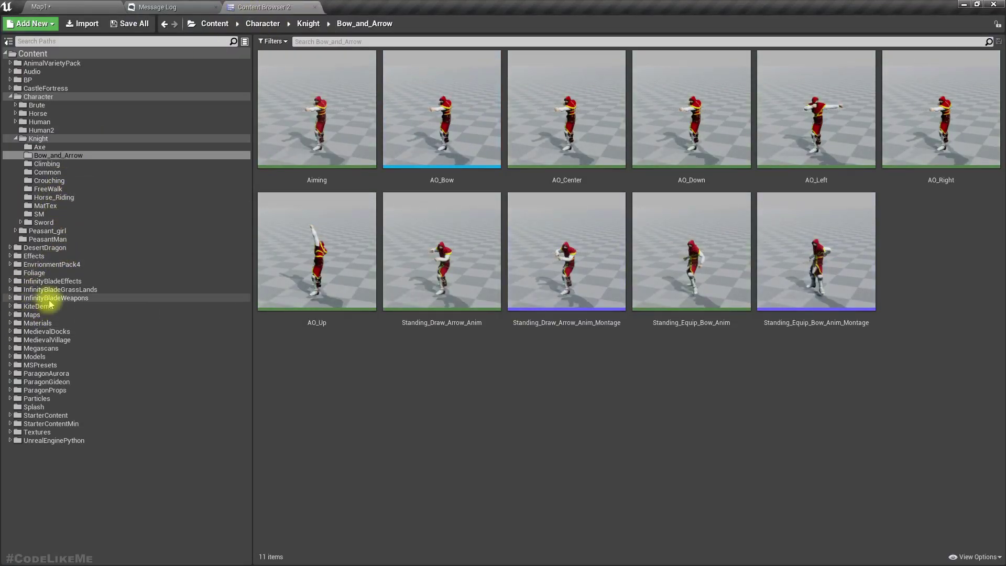
pyautogui.click(39, 323)
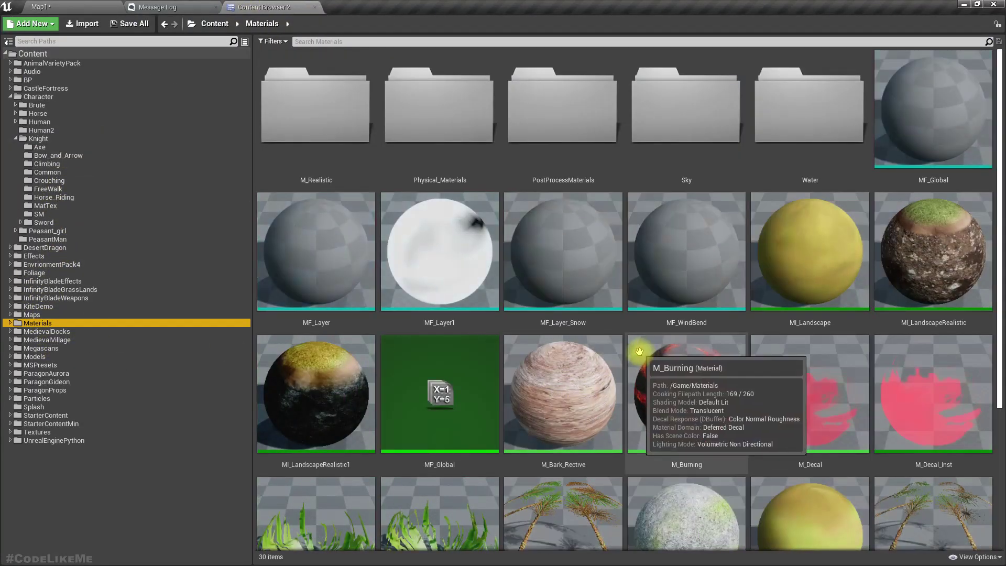
pyautogui.keyDown('ctrl'); pyautogui.scroll(-2, 643, 357); pyautogui.keyUp('ctrl')
pyautogui.rightClick(641, 358)
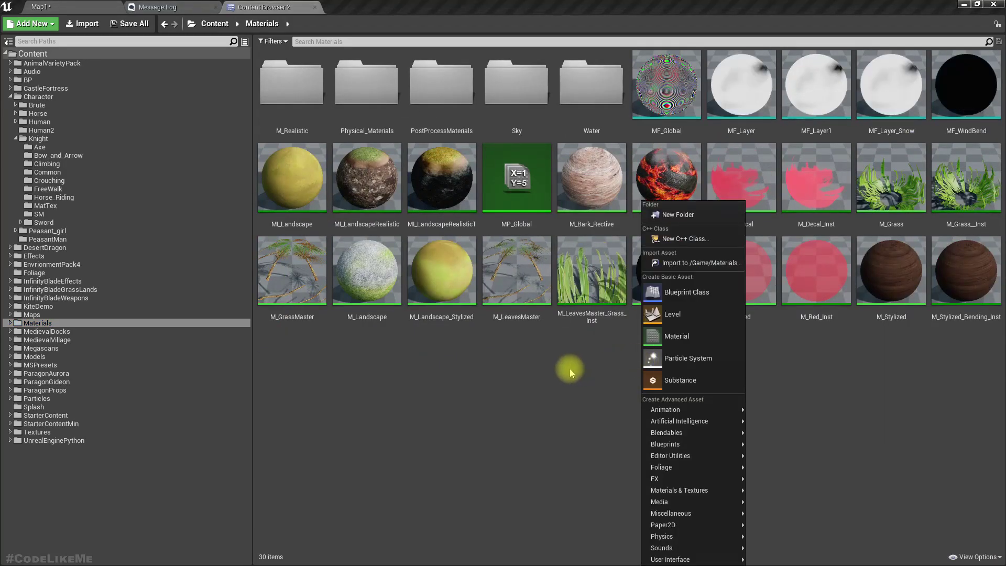
pyautogui.click(448, 105)
pyautogui.doubleClick(448, 105)
# Create a new material there named PP_SceneDepth
pyautogui.rightClick(454, 163)
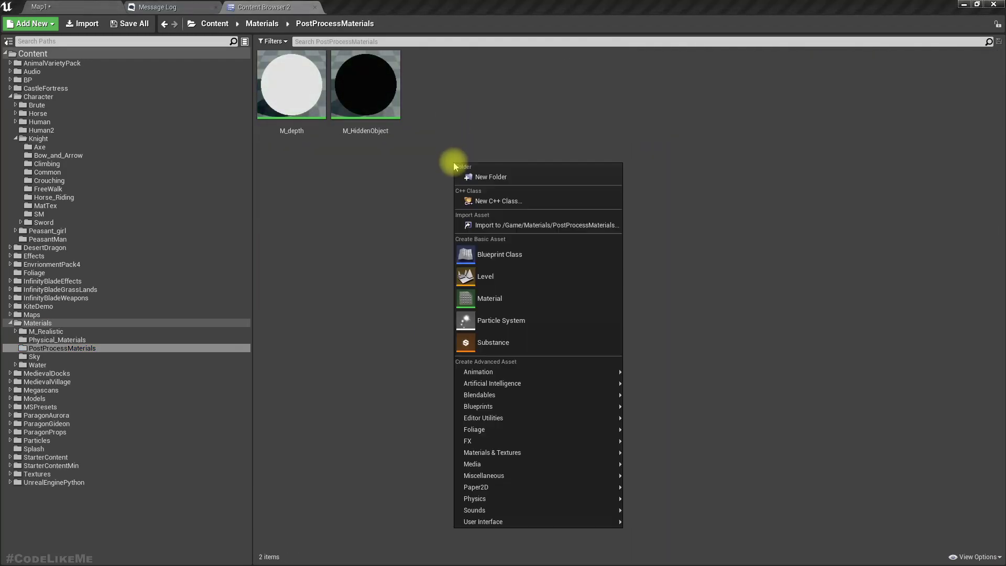
pyautogui.click(524, 294)
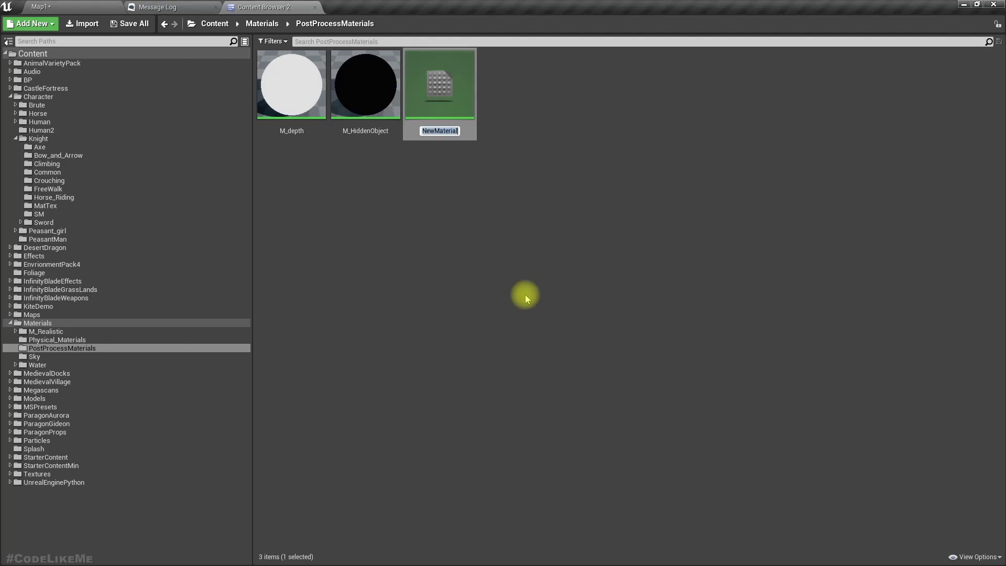
pyautogui.write('M')
pyautogui.press('BackSpace')
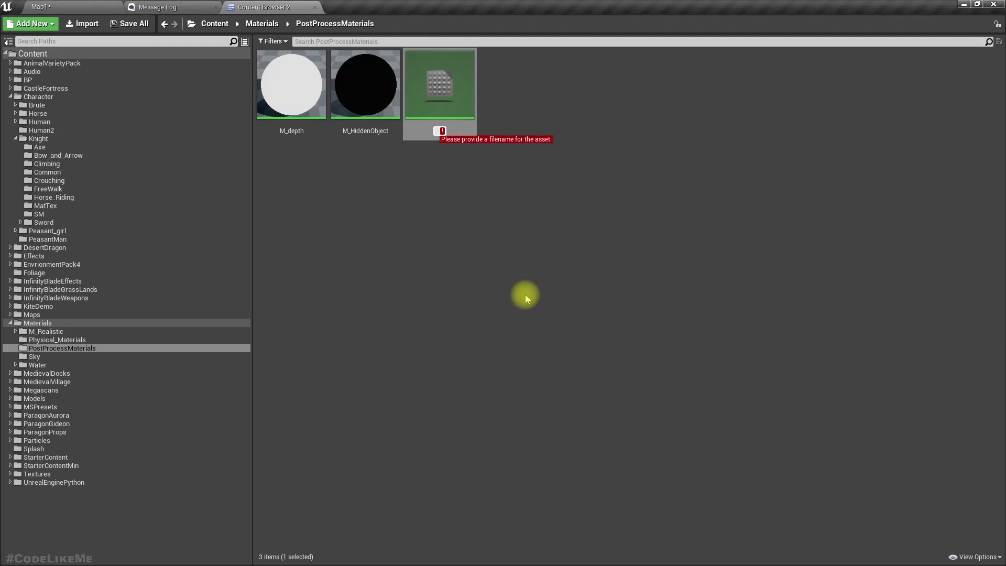
pyautogui.write('PP_SceneDepth')
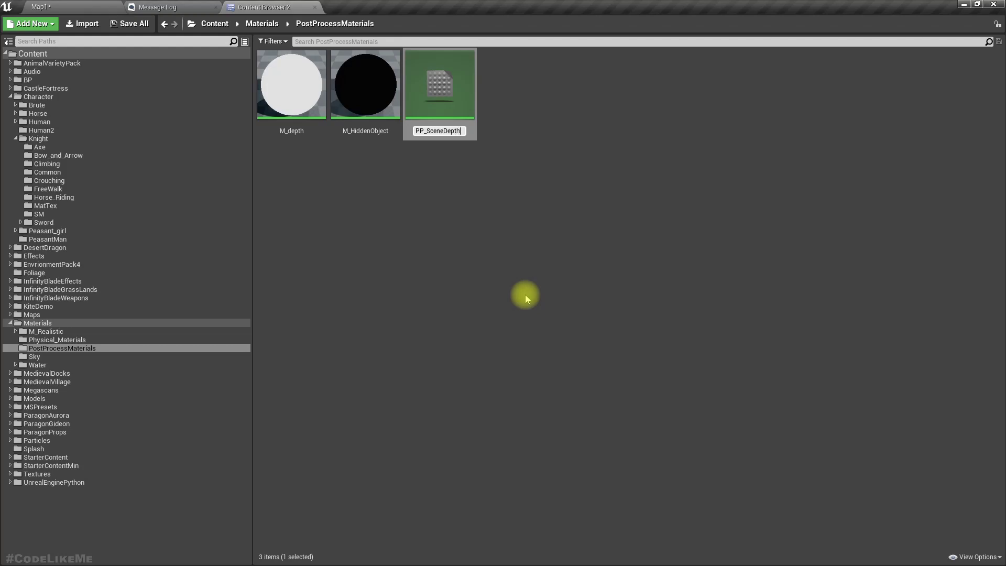
pyautogui.press('Return')
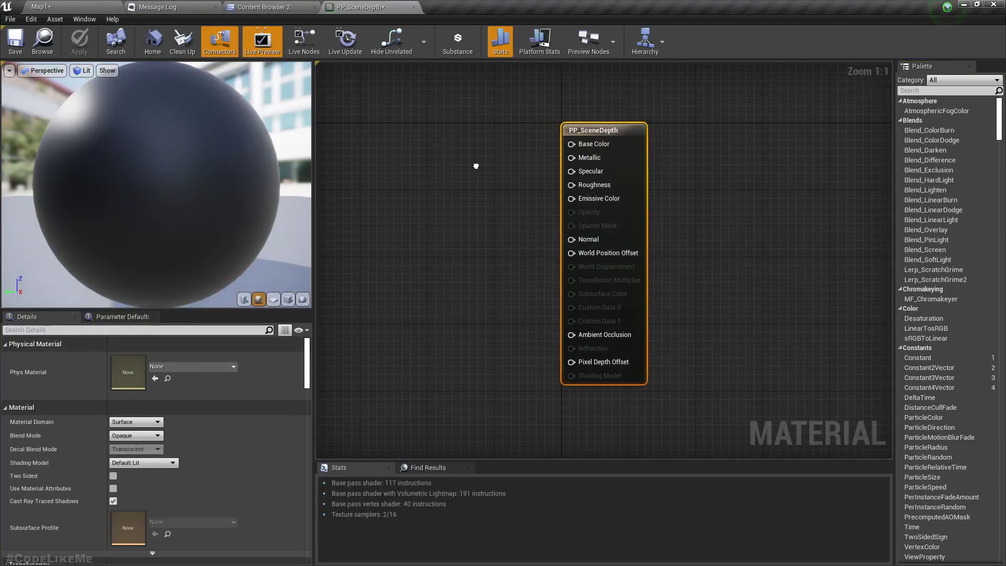
# Set the PP_SceneDepth Material Domain to Post Process
pyautogui.moveTo(476, 164); pyautogui.dragTo(648, 192, button='right')
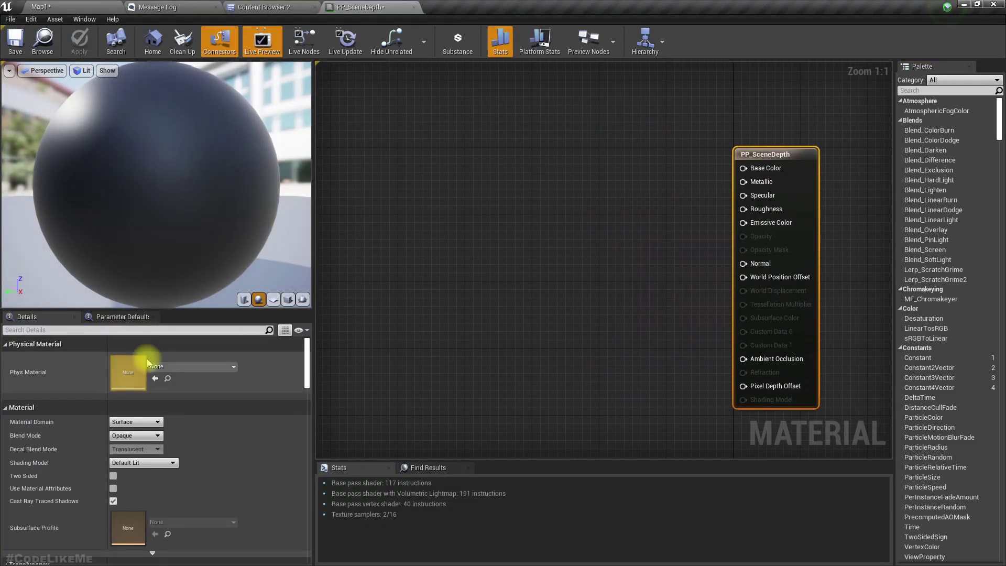
pyautogui.click(132, 423)
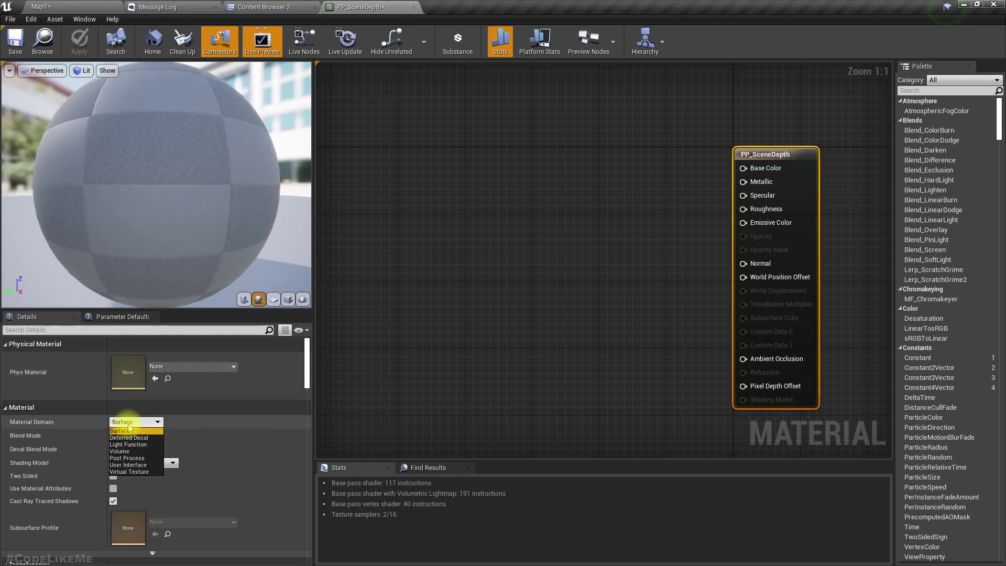
pyautogui.click(133, 458)
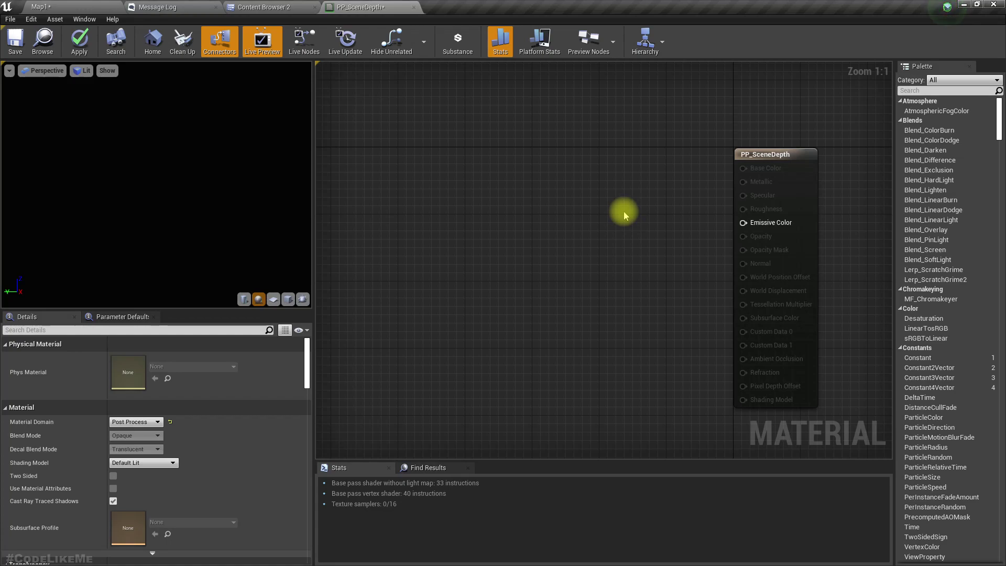
# Add a SceneTexture node from the graph search, then delete it
pyautogui.rightClick(518, 229)
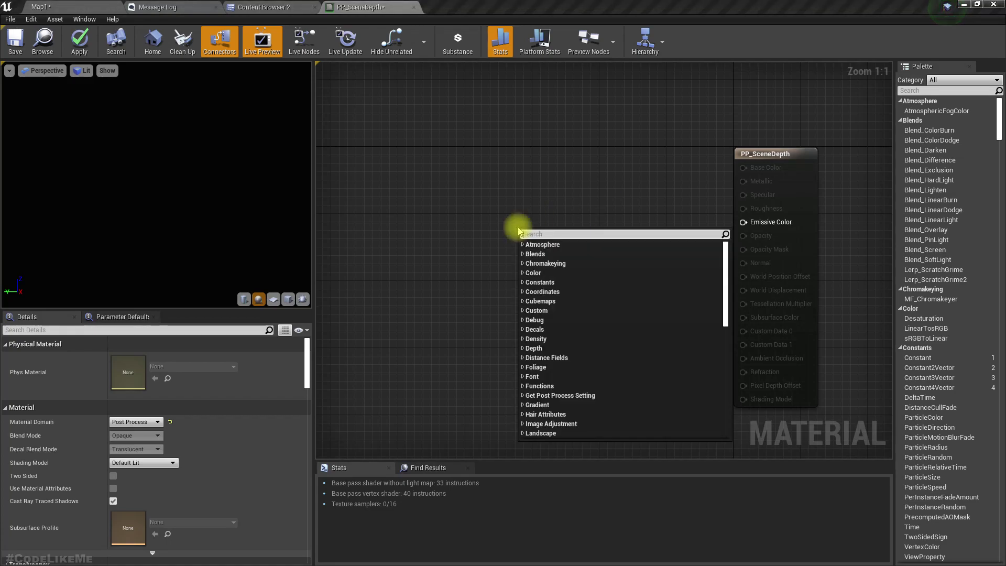
pyautogui.write('scen3e')
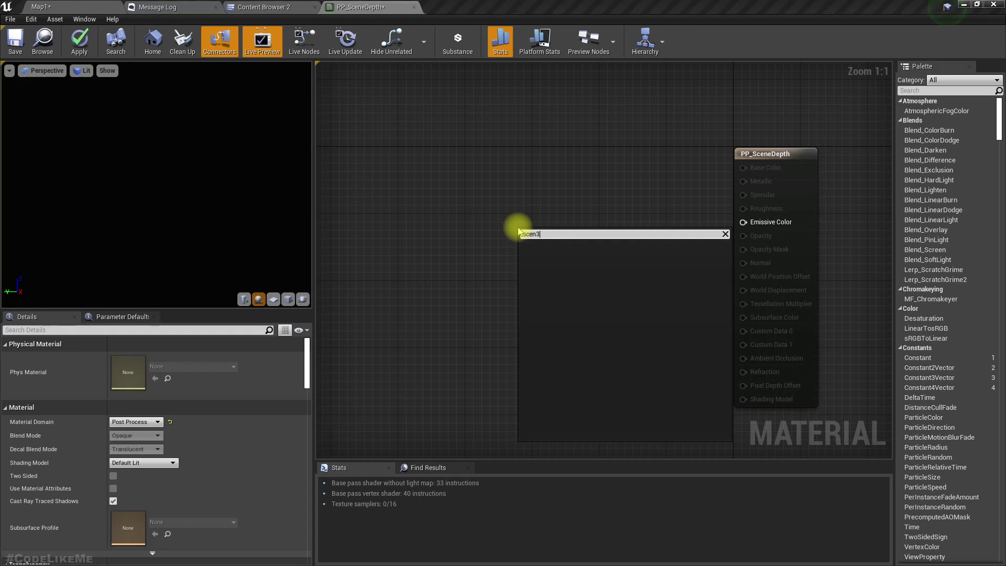
pyautogui.press('BackSpace')
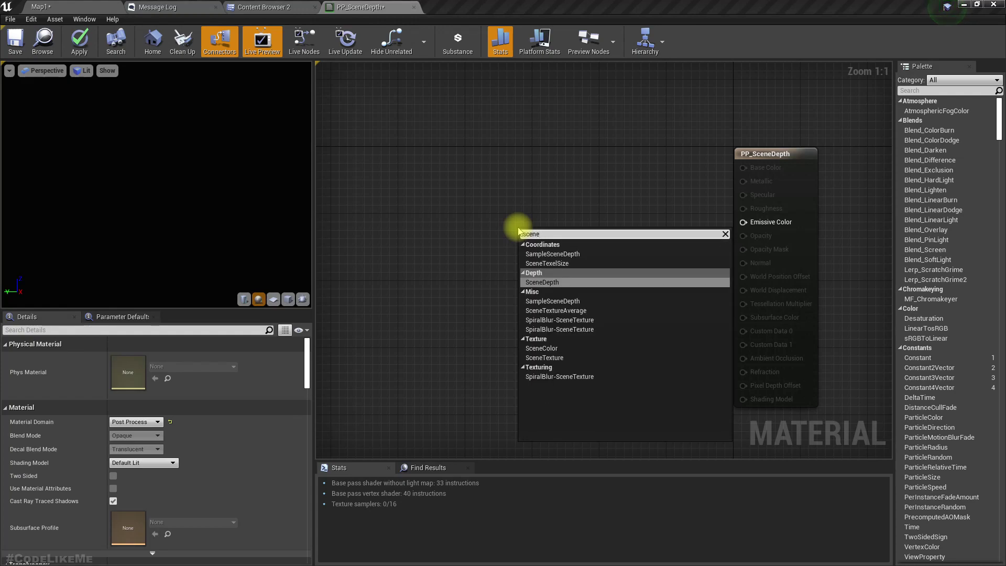
pyautogui.write('ete')
pyautogui.press('Return')
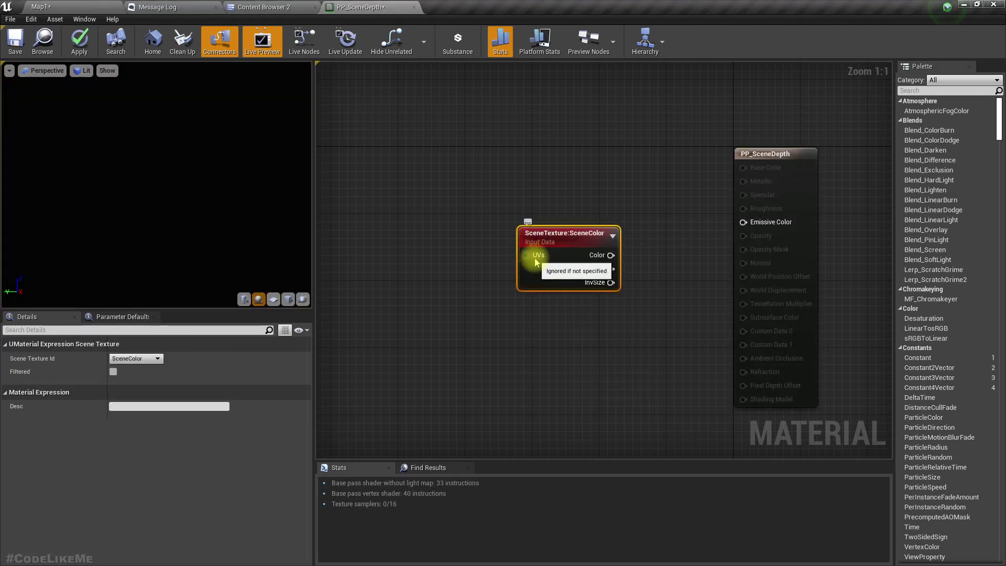
pyautogui.press('Delete')
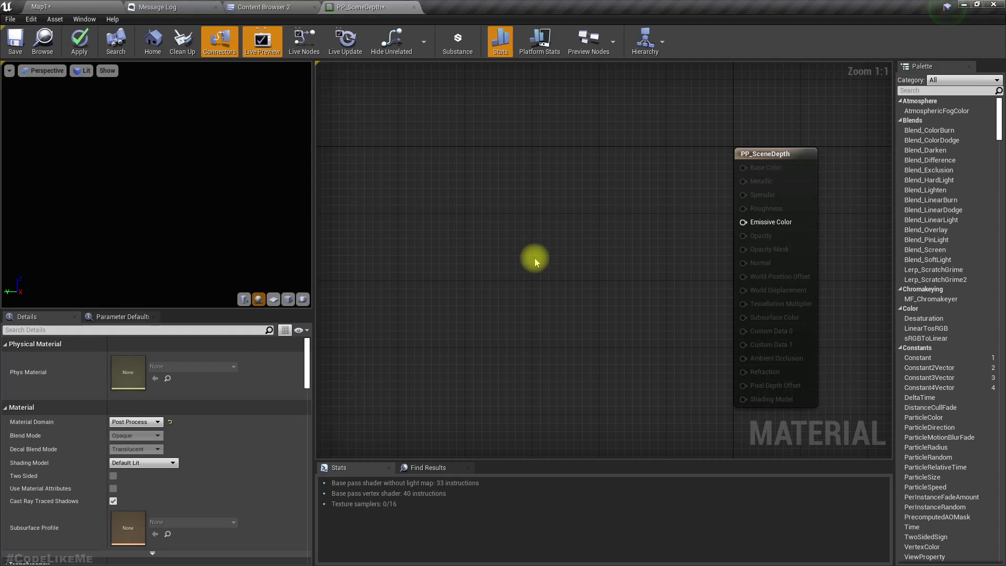
# Add a Scene Color node to the graph, then remove it
pyautogui.rightClick(467, 229)
pyautogui.write('scene')
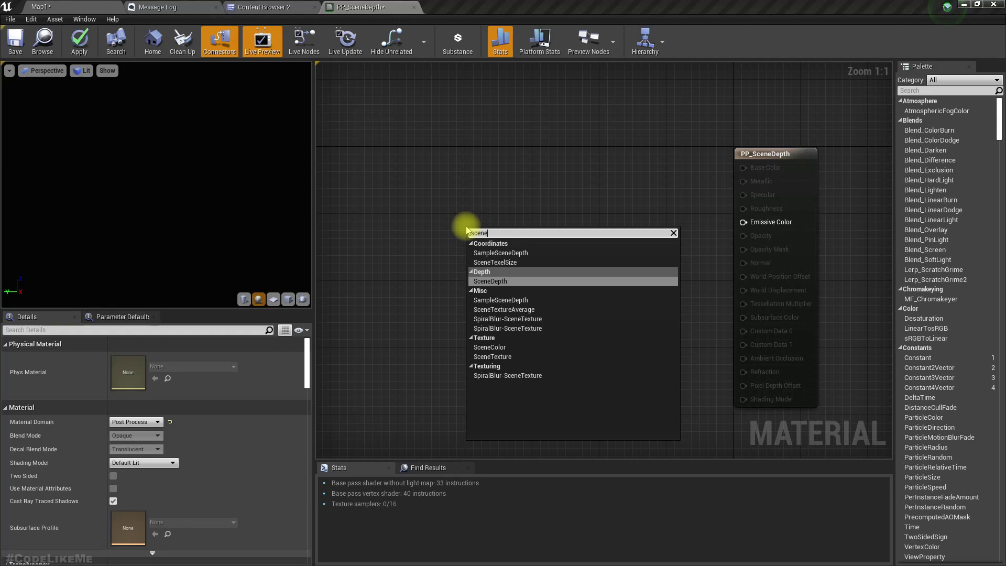
pyautogui.click(490, 347)
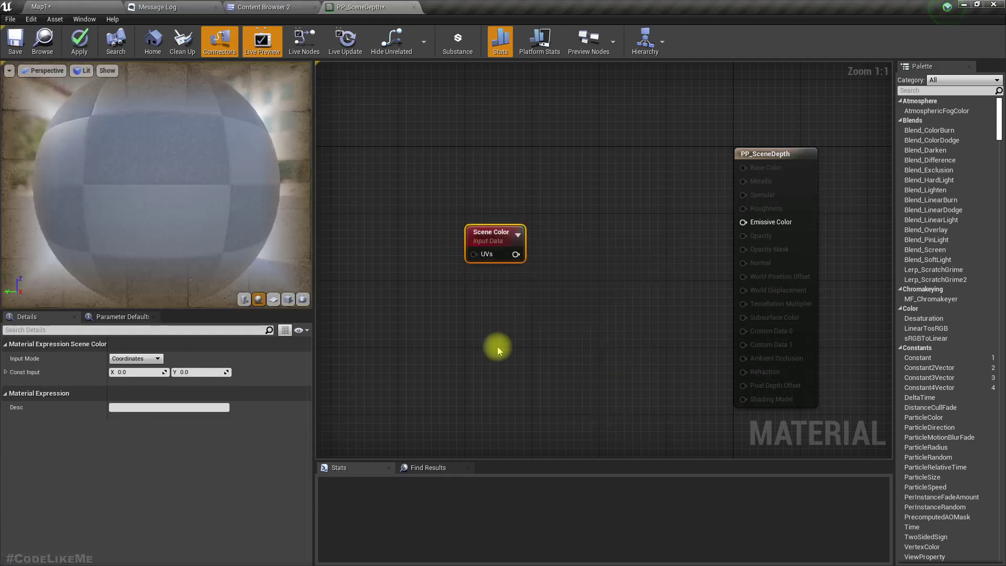
pyautogui.click(136, 359)
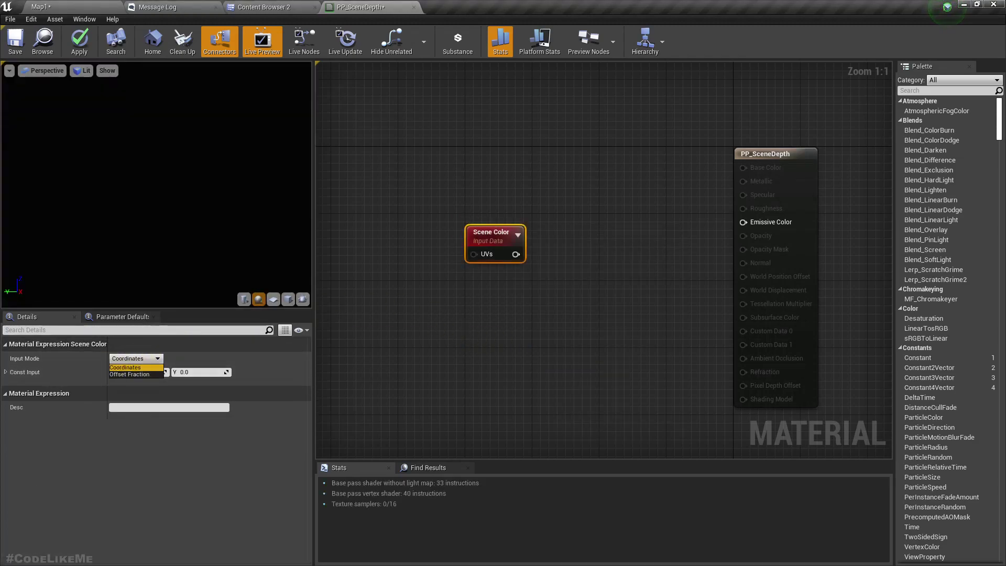
pyautogui.press('Delete')
# Place a SceneTexture node and set its Scene Texture Id to SceneDepth
pyautogui.rightClick(456, 252)
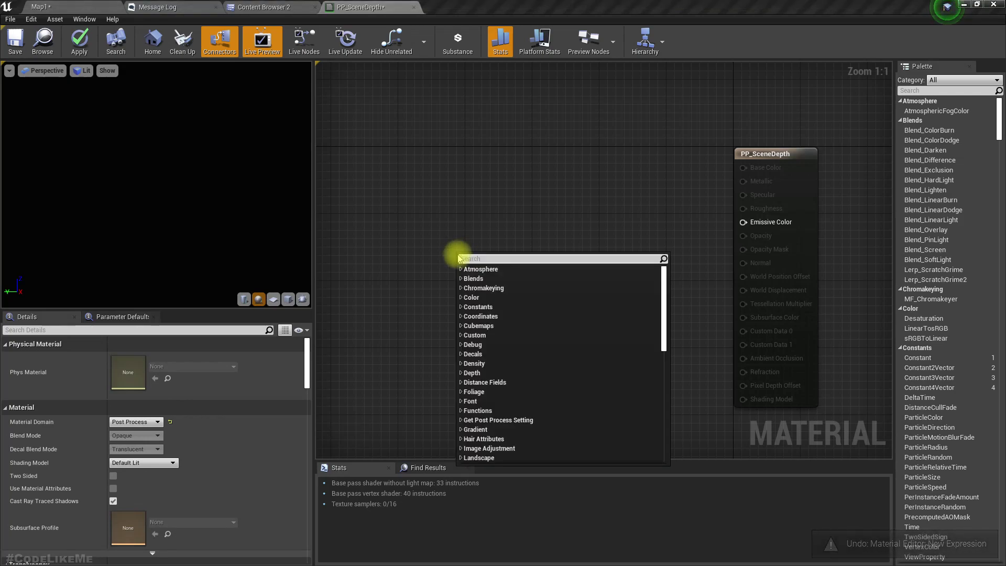
pyautogui.write('scenetext')
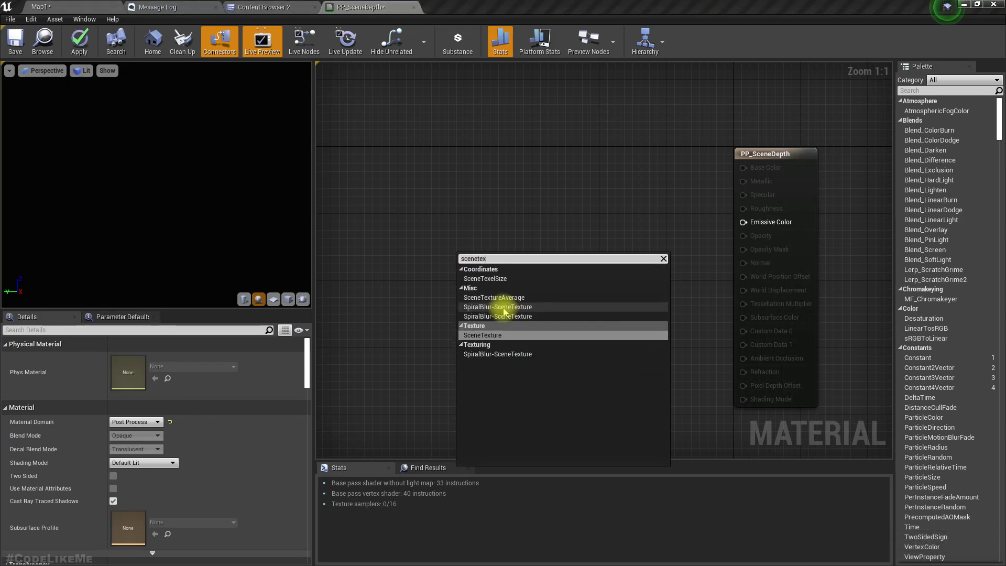
pyautogui.click(505, 314)
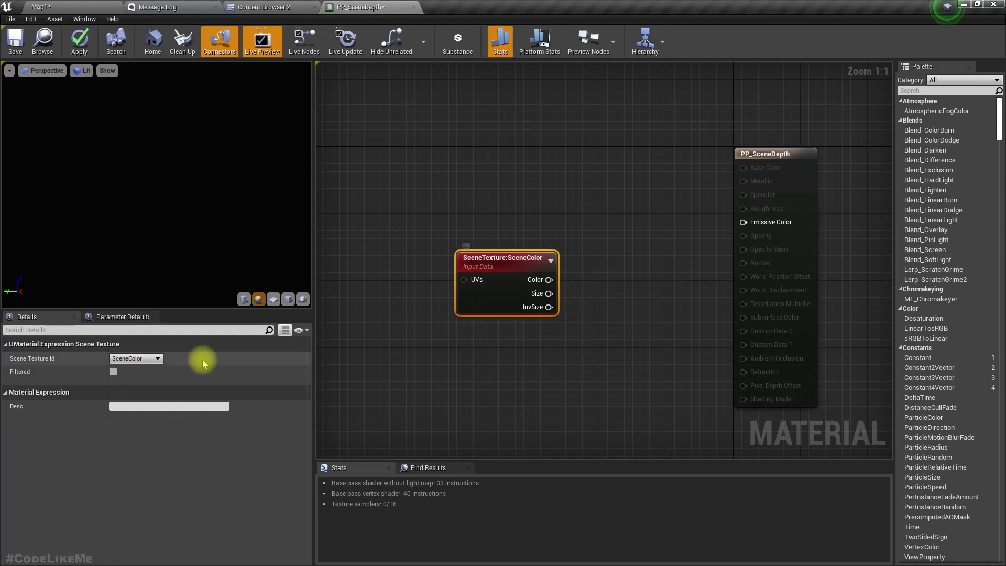
pyautogui.click(132, 360)
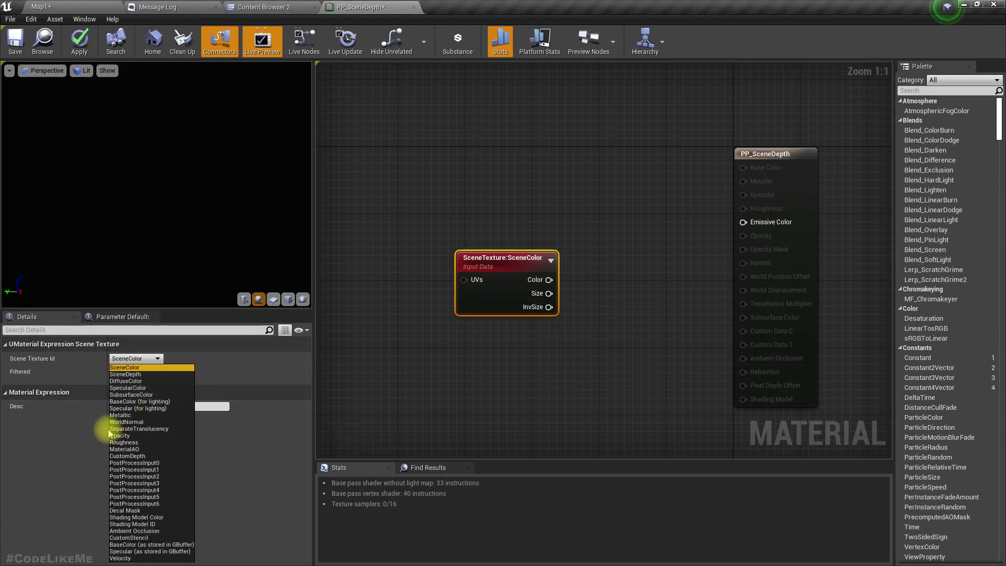
pyautogui.click(128, 375)
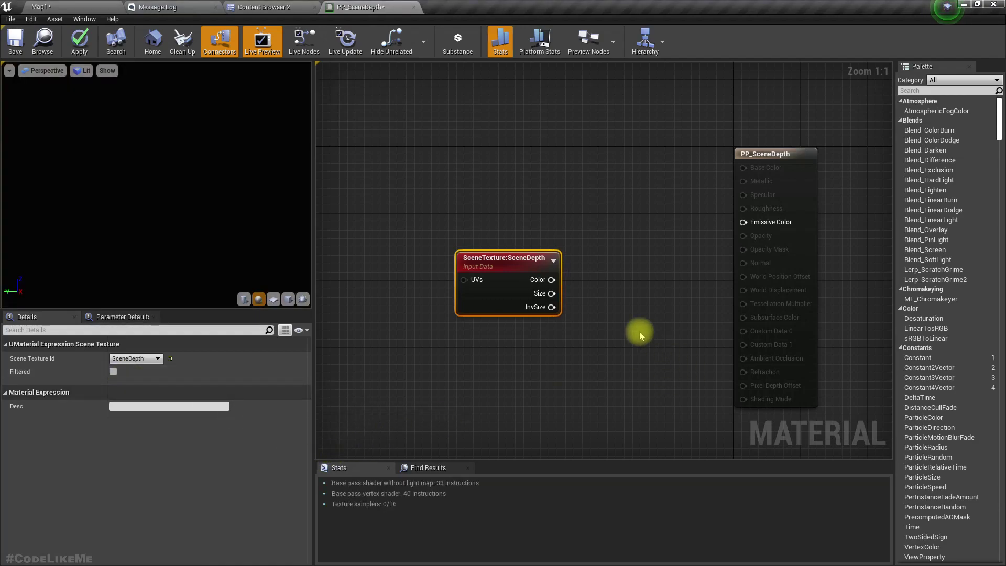
# Wire the SceneDepth Color output into Emissive Color and move the node left
pyautogui.moveTo(550, 286); pyautogui.dragTo(766, 230)
pyautogui.moveTo(494, 277); pyautogui.dragTo(458, 240)
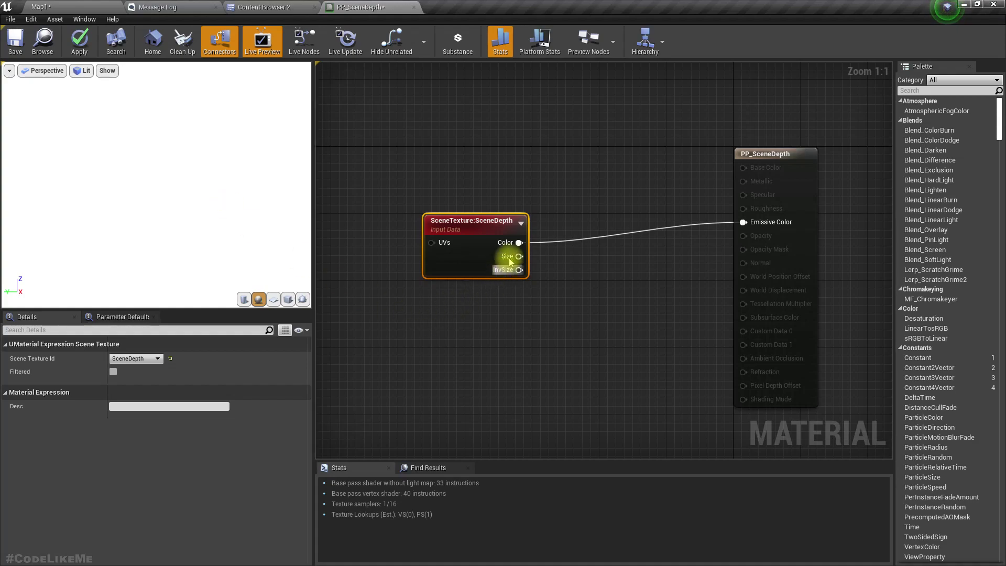
pyautogui.moveTo(527, 251); pyautogui.dragTo(506, 266)
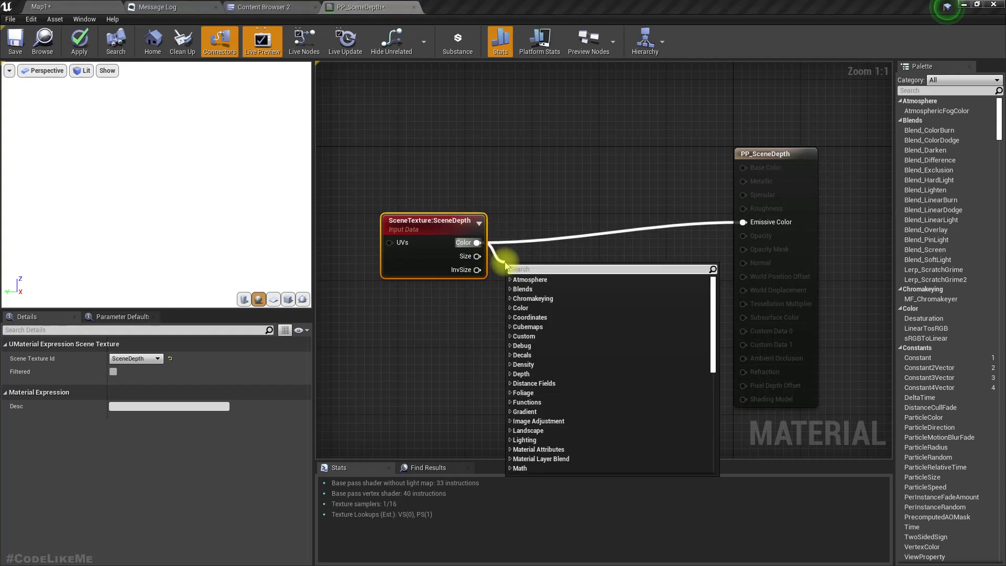
# Add a Divide node after SceneDepth with B promoted to a 'range' parameter defaulting to 1000
pyautogui.write('divide')
pyautogui.press('Return')
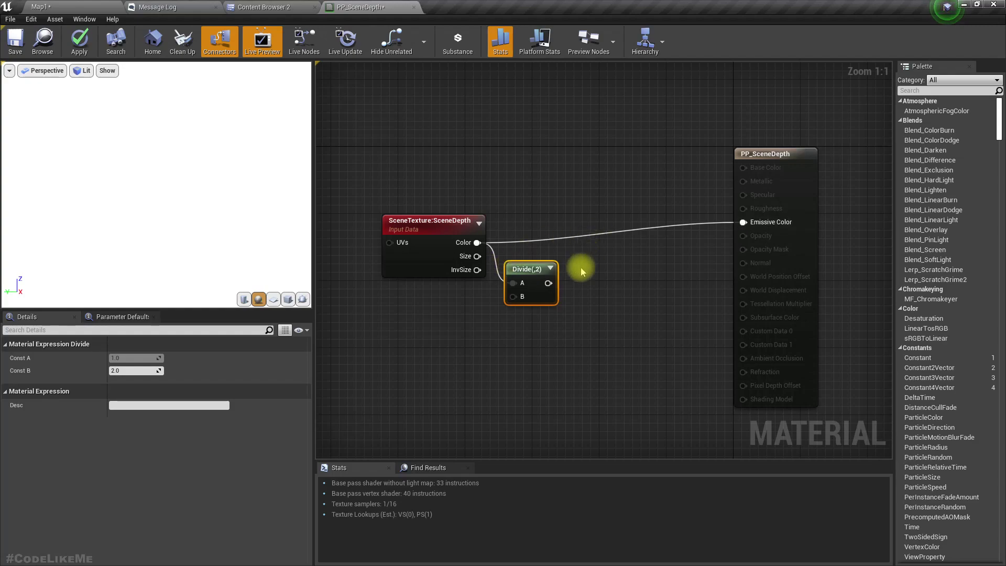
pyautogui.rightClick(513, 297)
pyautogui.click(546, 311)
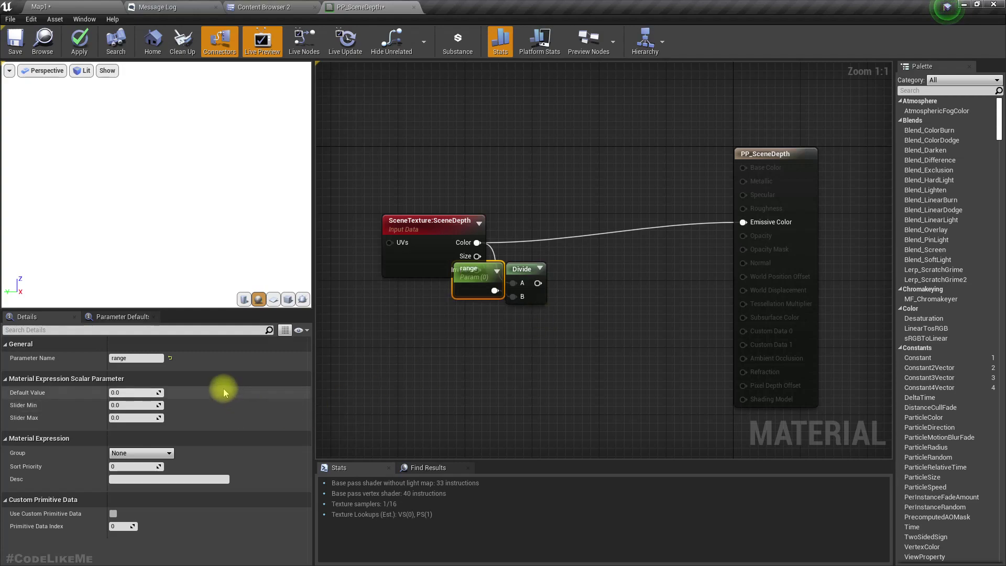
pyautogui.click(128, 393)
pyautogui.write('1')
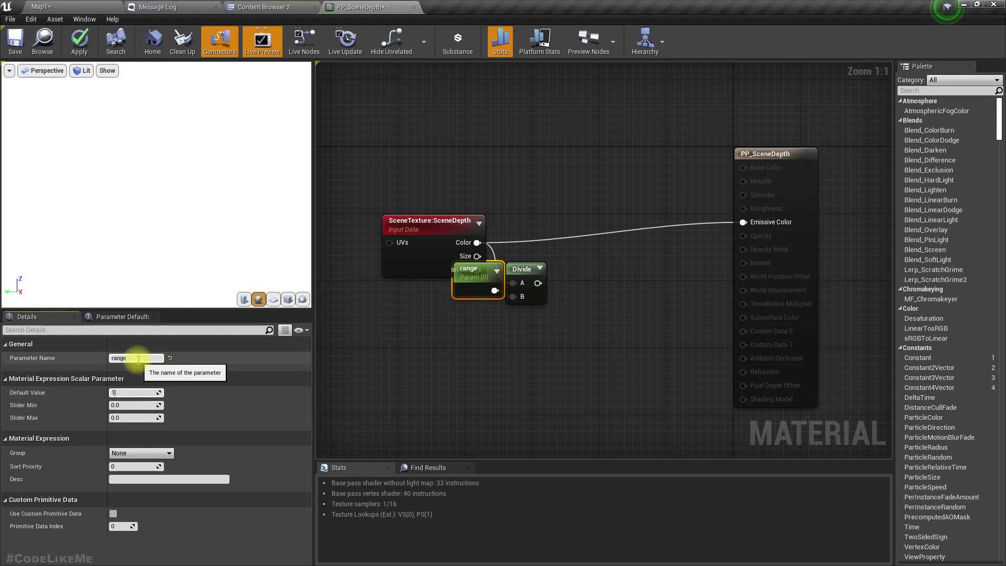
pyautogui.write('000')
pyautogui.press('Return')
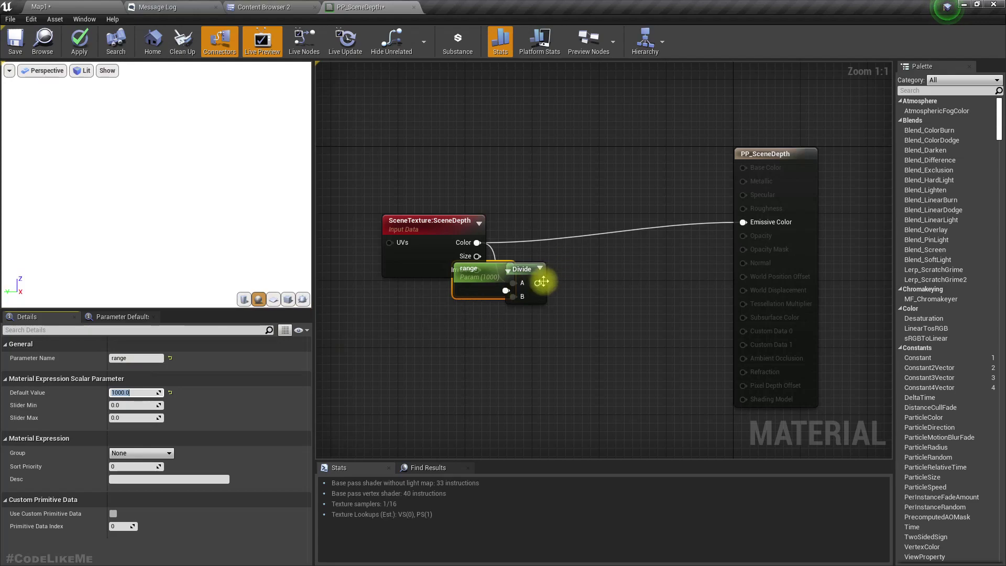
# Connect the Divide output to Emissive Color and reposition the range and Divide nodes
pyautogui.moveTo(537, 283); pyautogui.dragTo(745, 222)
pyautogui.moveTo(580, 314); pyautogui.dragTo(519, 262)
pyautogui.moveTo(500, 287); pyautogui.dragTo(472, 337)
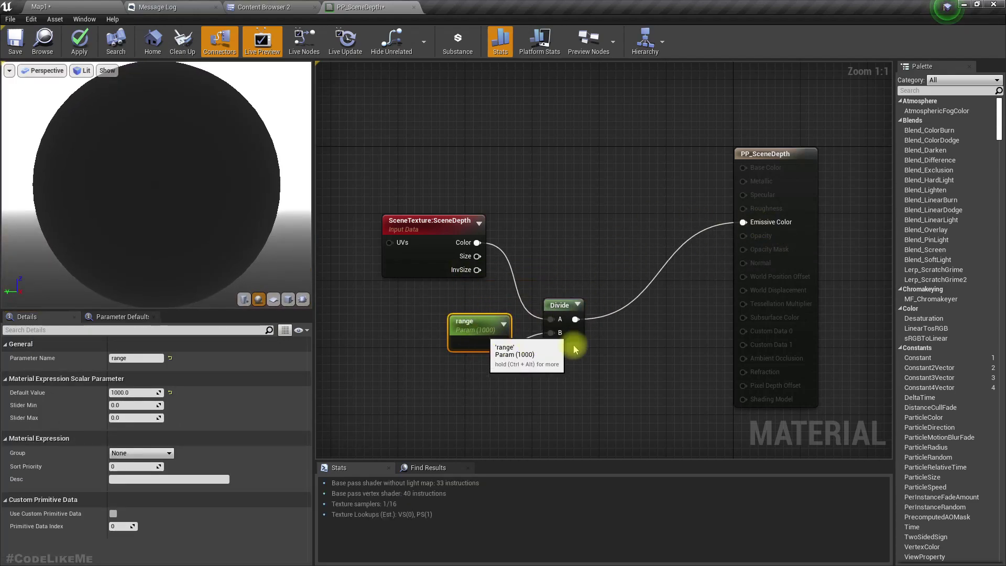
pyautogui.scroll(-5, 206, 231)
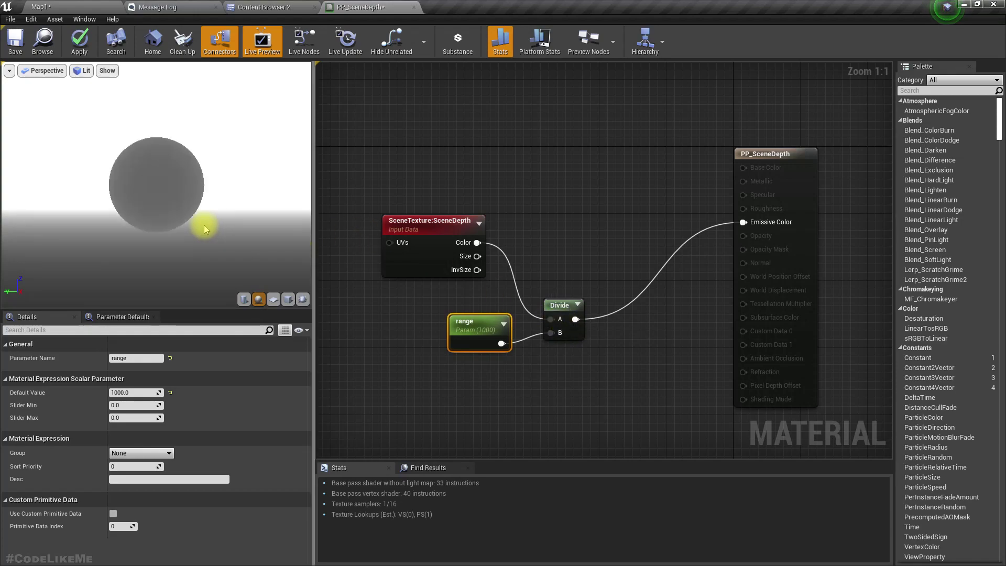
pyautogui.scroll(3, 205, 230)
pyautogui.scroll(3, 205, 229)
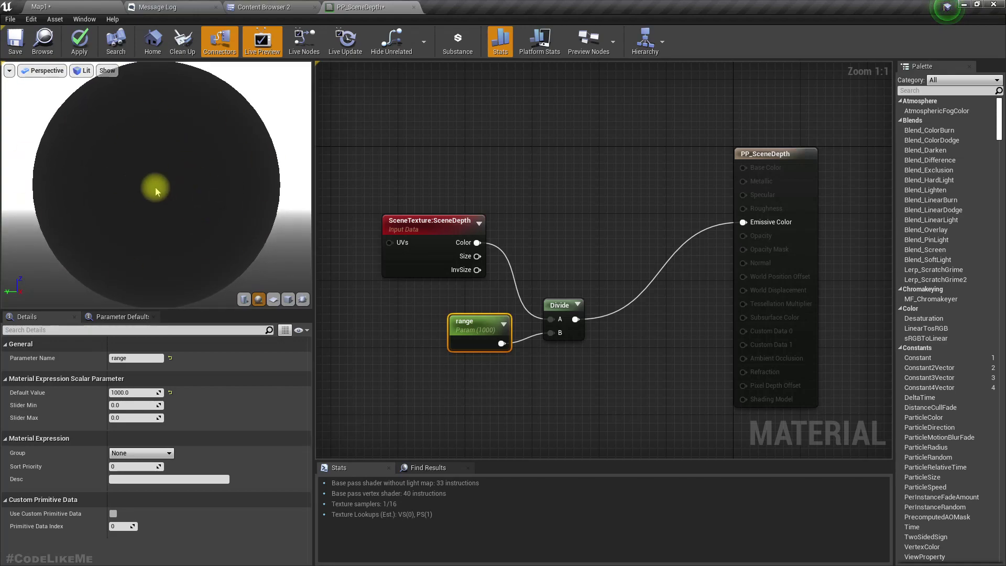
pyautogui.scroll(-8, 156, 192)
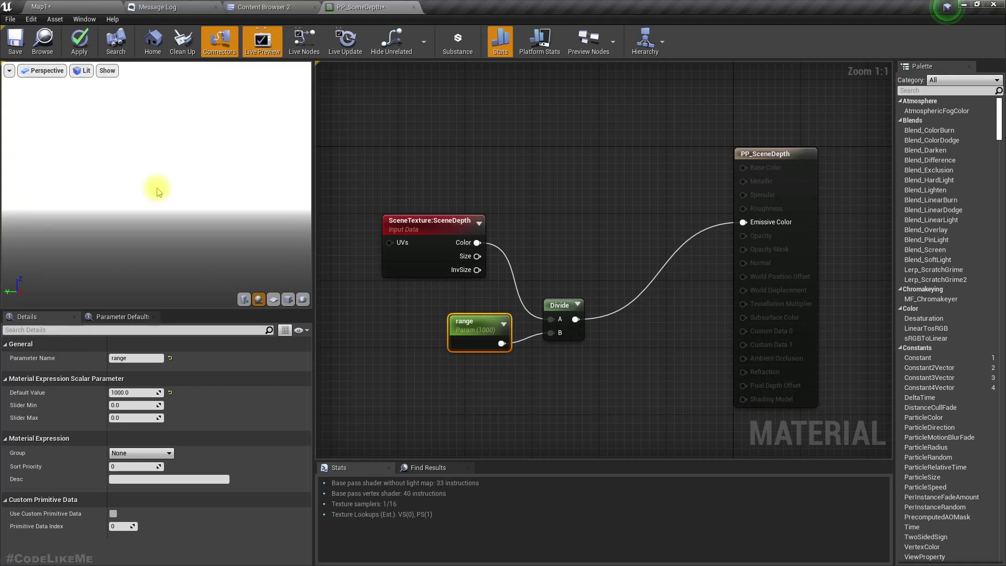
pyautogui.scroll(5, 157, 191)
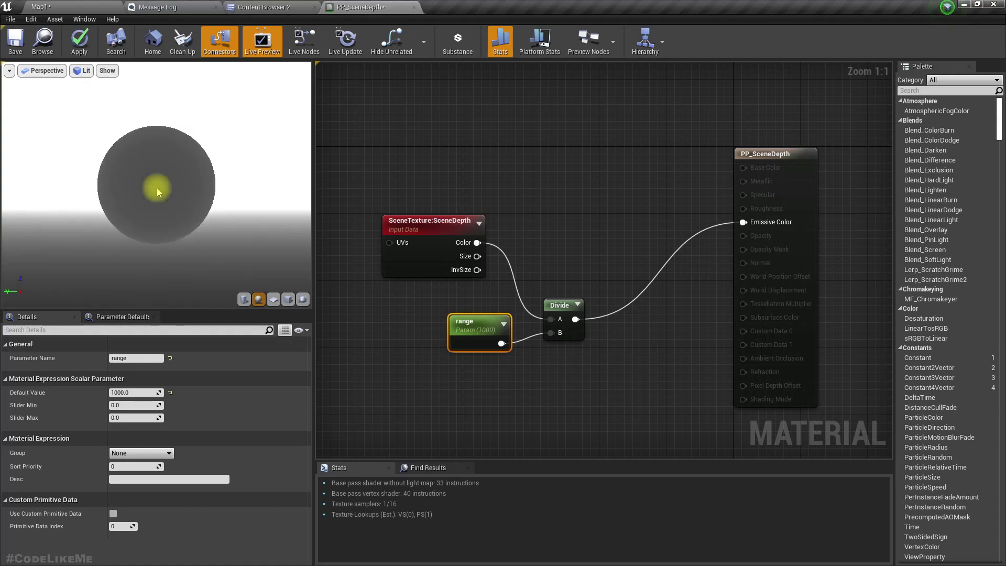
pyautogui.scroll(-2, 157, 192)
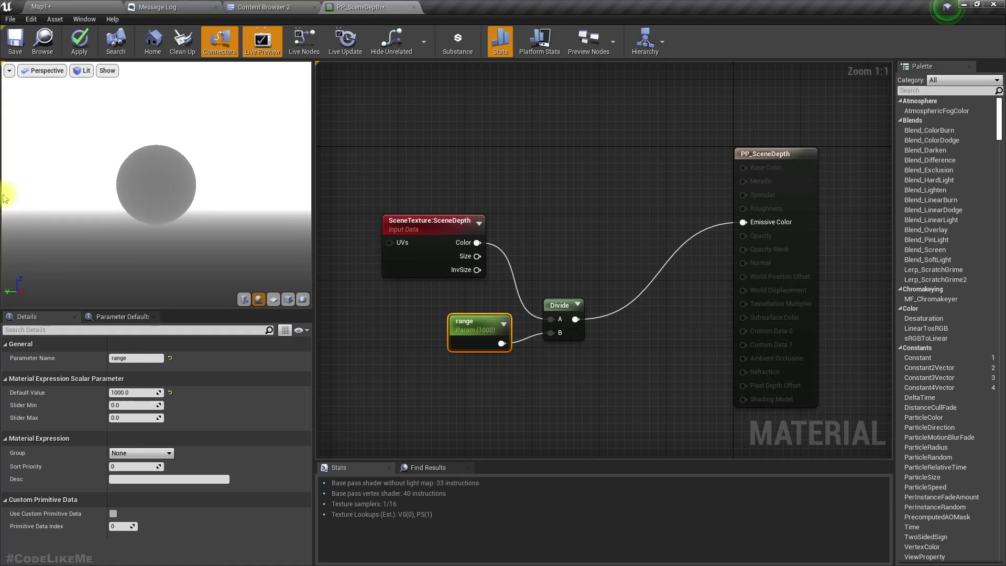
pyautogui.scroll(4, 214, 215)
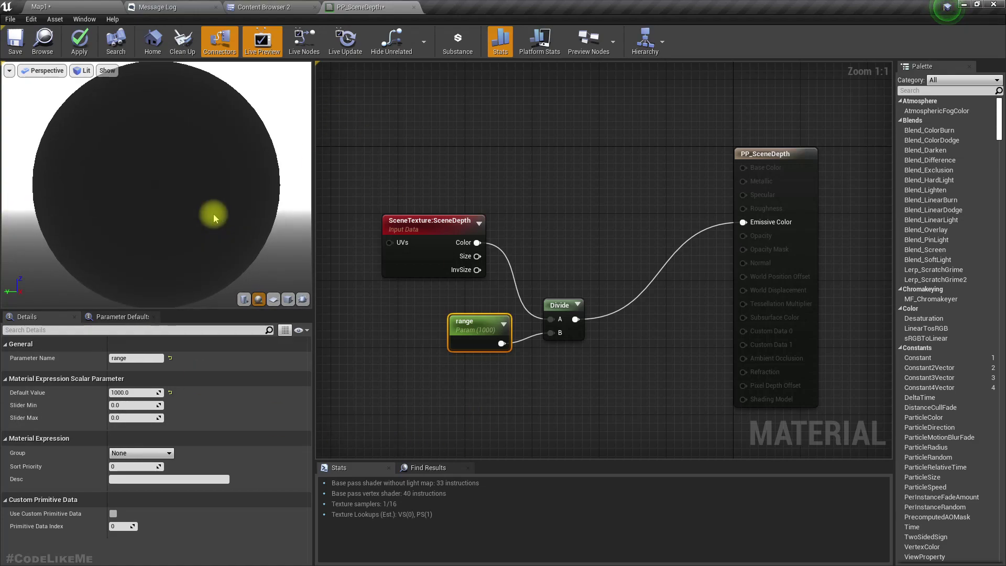
pyautogui.scroll(-2, 213, 215)
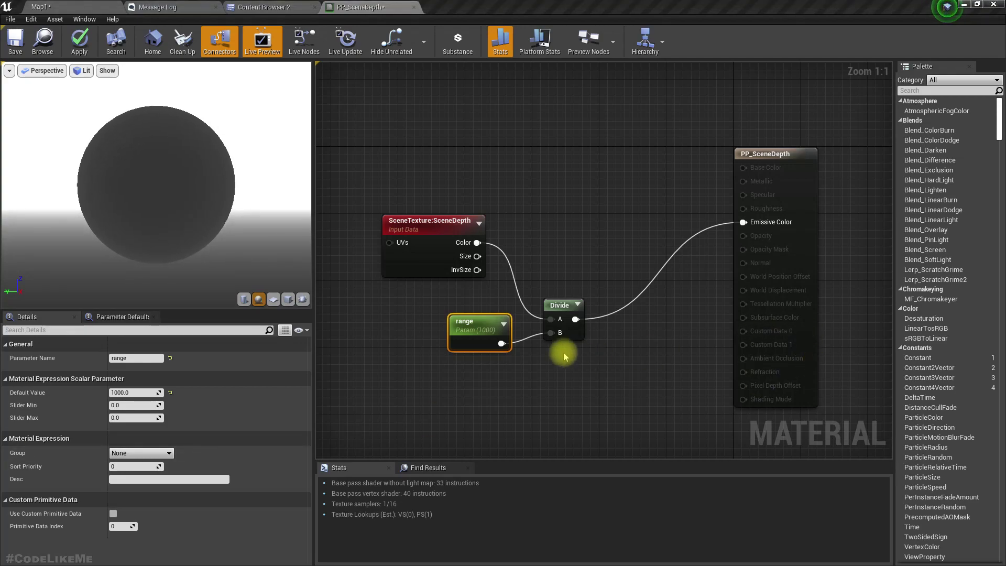
# Add a Clamp node after the Divide and rearrange the graph
pyautogui.moveTo(576, 319); pyautogui.dragTo(600, 323)
pyautogui.write('clamp')
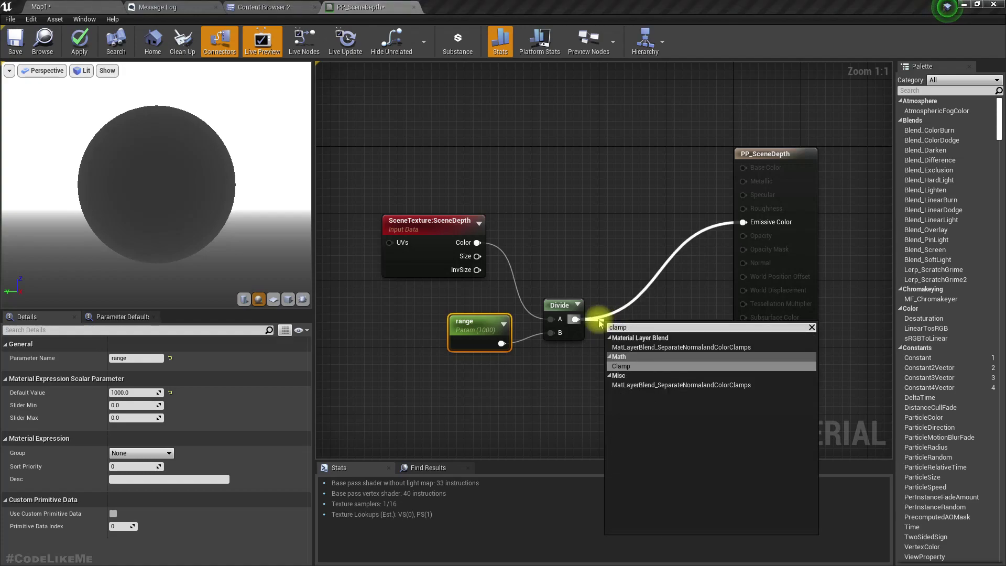
pyautogui.press('Return')
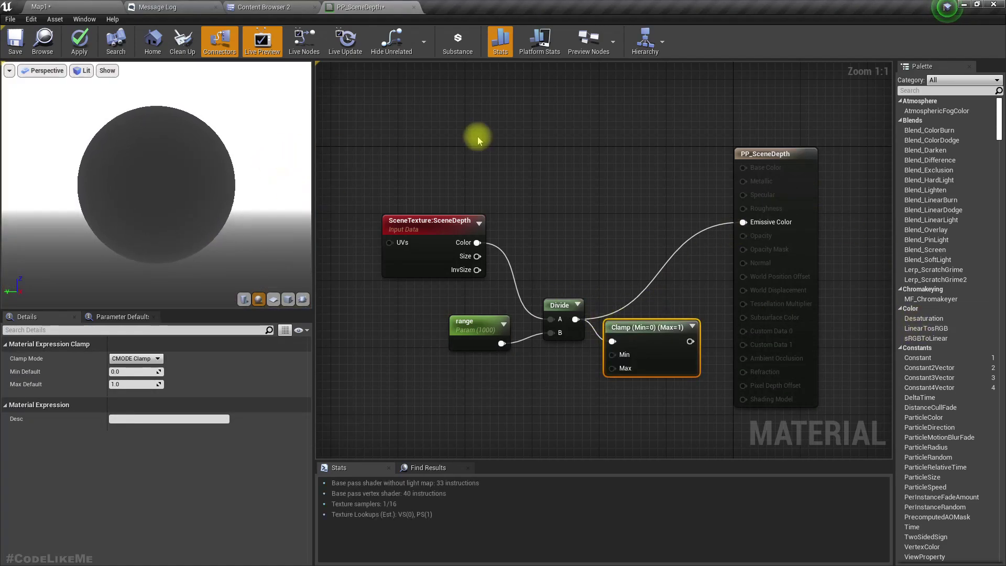
pyautogui.moveTo(800, 189); pyautogui.dragTo(744, 189, button='right')
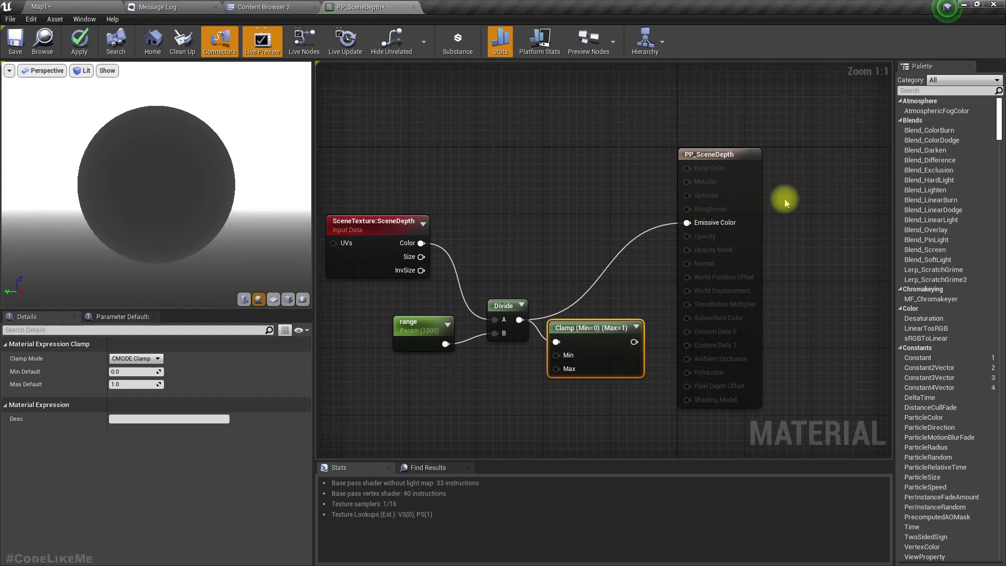
pyautogui.moveTo(688, 168); pyautogui.dragTo(793, 169)
pyautogui.moveTo(709, 153); pyautogui.dragTo(819, 163)
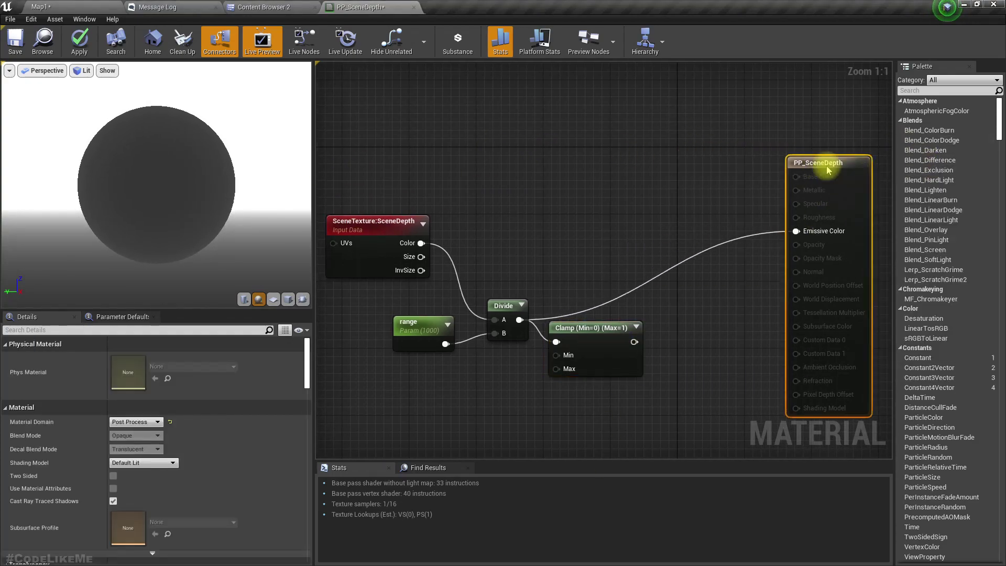
# Add a 1-x node after the Clamp and wire it into Emissive Color
pyautogui.moveTo(634, 342); pyautogui.dragTo(664, 342)
pyautogui.write('1-')
pyautogui.press('Return')
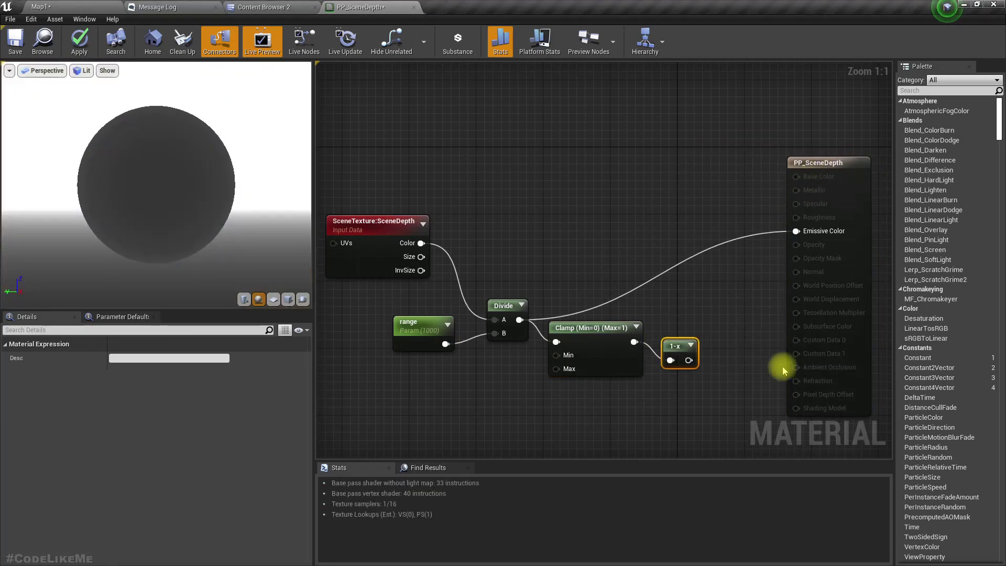
pyautogui.moveTo(689, 360); pyautogui.dragTo(815, 232)
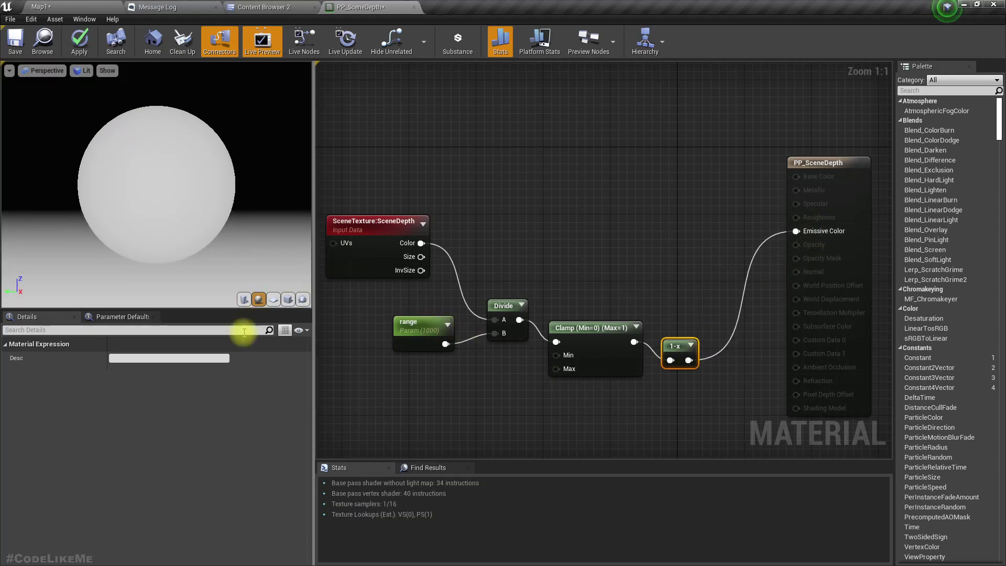
# Try a range of 10000, set it back to 1000, and apply the material
pyautogui.click(405, 326)
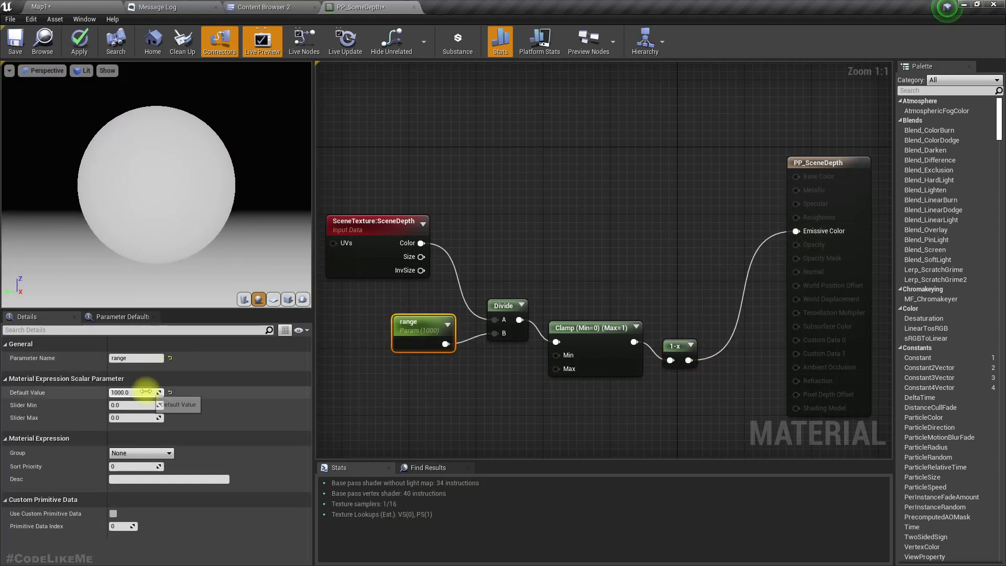
pyautogui.click(136, 392)
pyautogui.write('10')
pyautogui.press('Return')
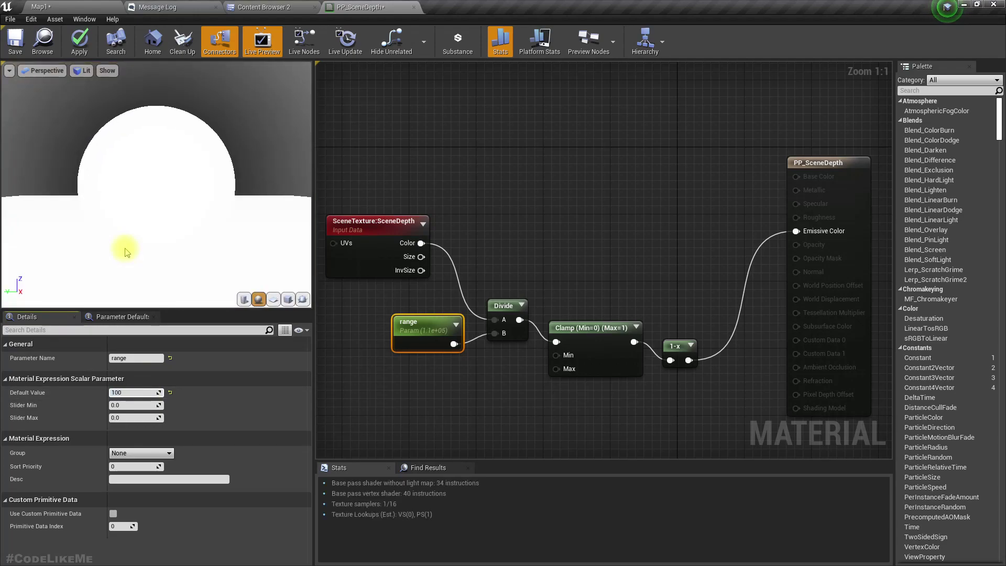
pyautogui.write('0')
pyautogui.press('Return')
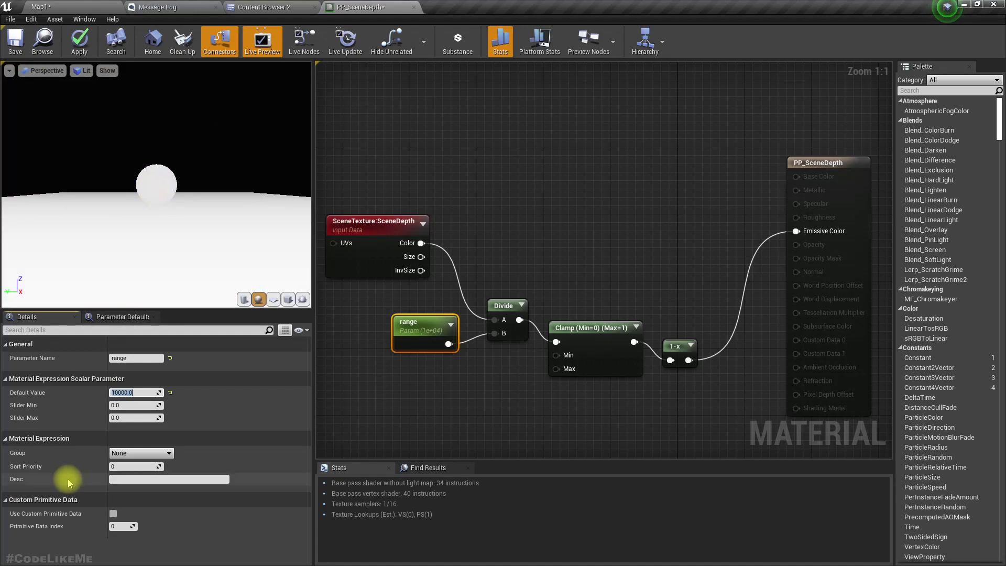
pyautogui.press('Return')
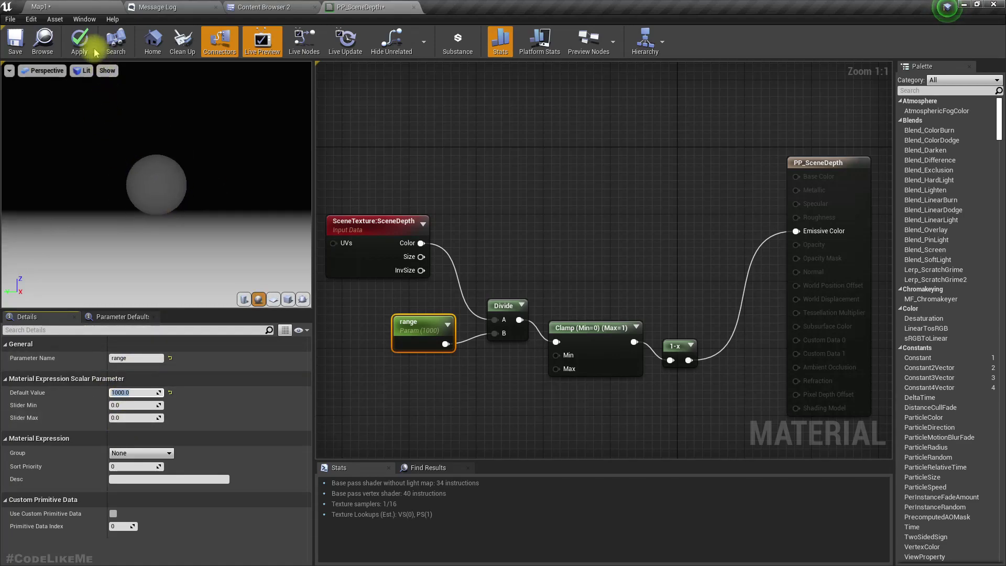
pyautogui.click(79, 38)
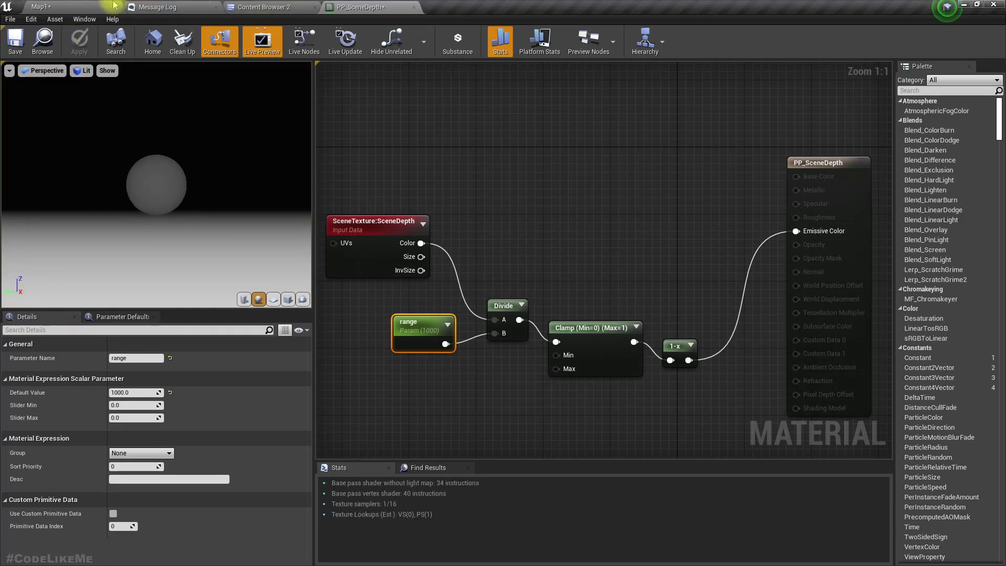
# In Map1, filter the World Outliner for 'pos' and select the PostProcessVolume to show its Details
pyautogui.click(107, 5)
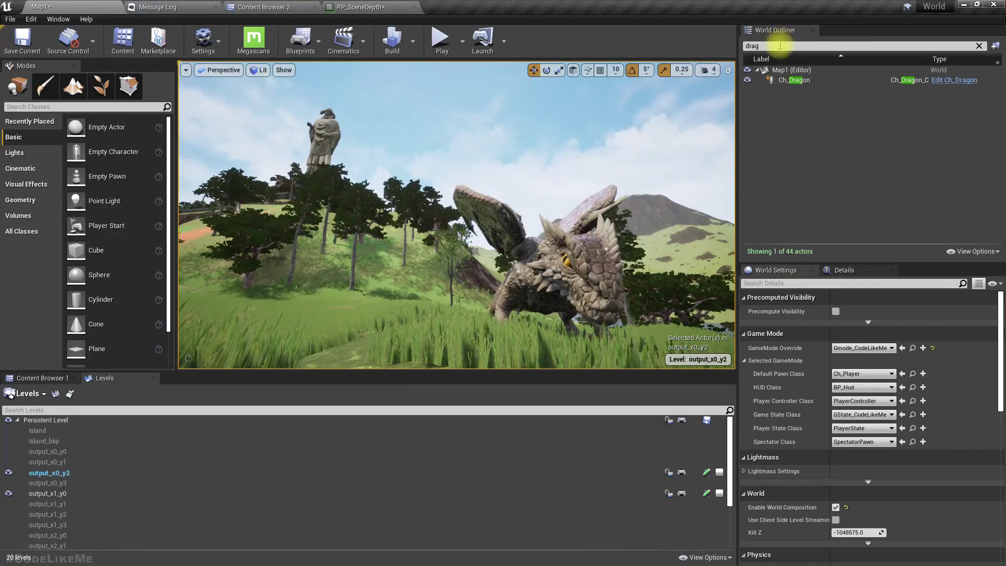
pyautogui.press('BackSpace')
pyautogui.press('BackSpace')
pyautogui.press('BackSpace')
pyautogui.press('BackSpace')
pyautogui.write('post')
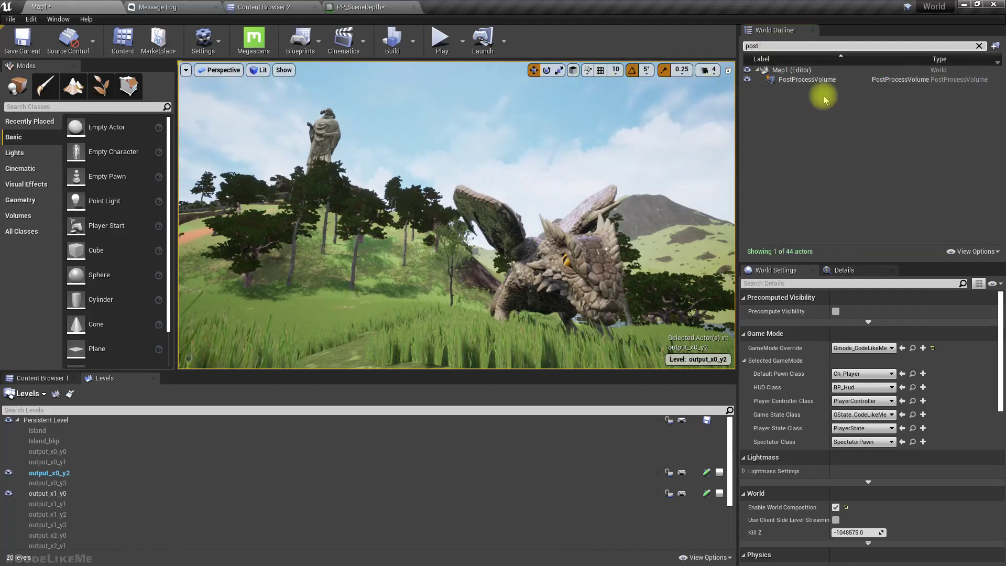
pyautogui.click(802, 80)
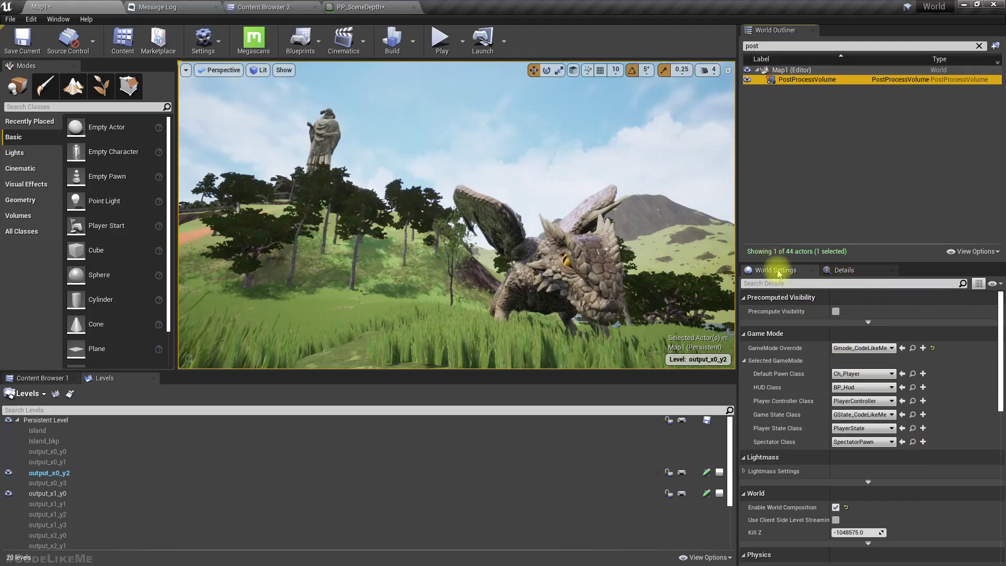
pyautogui.click(857, 272)
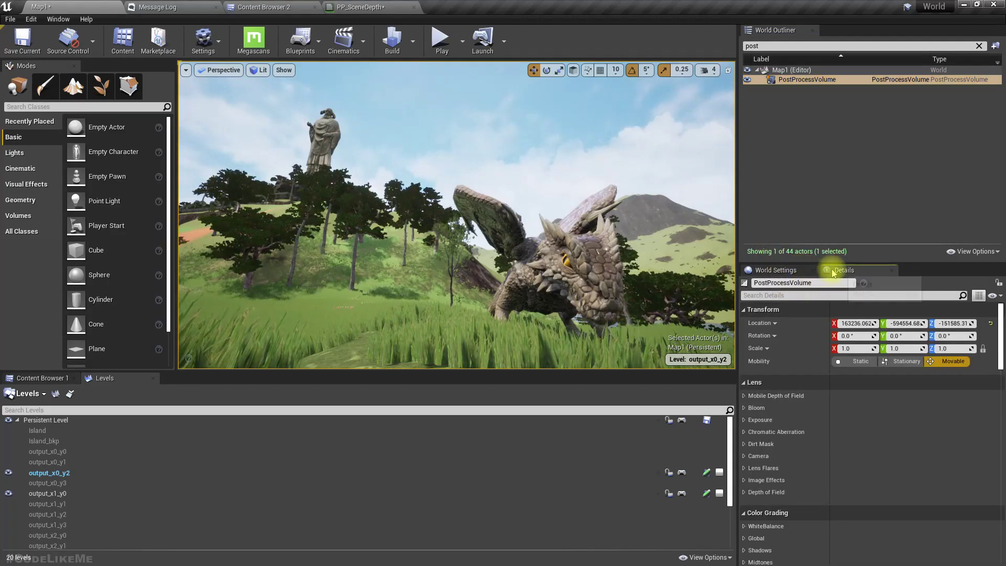
pyautogui.moveTo(845, 278); pyautogui.dragTo(787, 269)
# Add PP_SceneDepth as a second Post Process Materials element on the volume
pyautogui.scroll(-5, 764, 414)
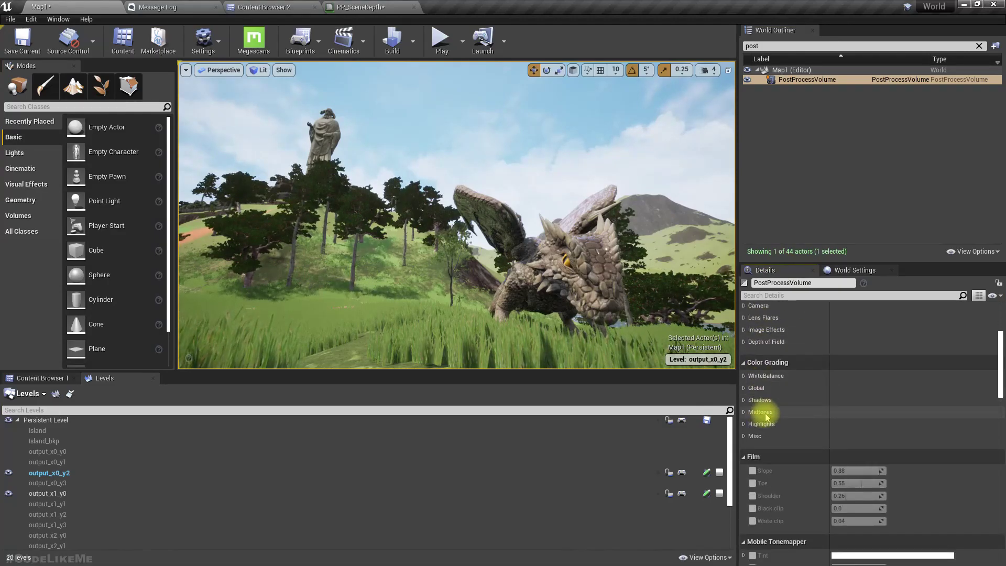
pyautogui.scroll(-6, 767, 418)
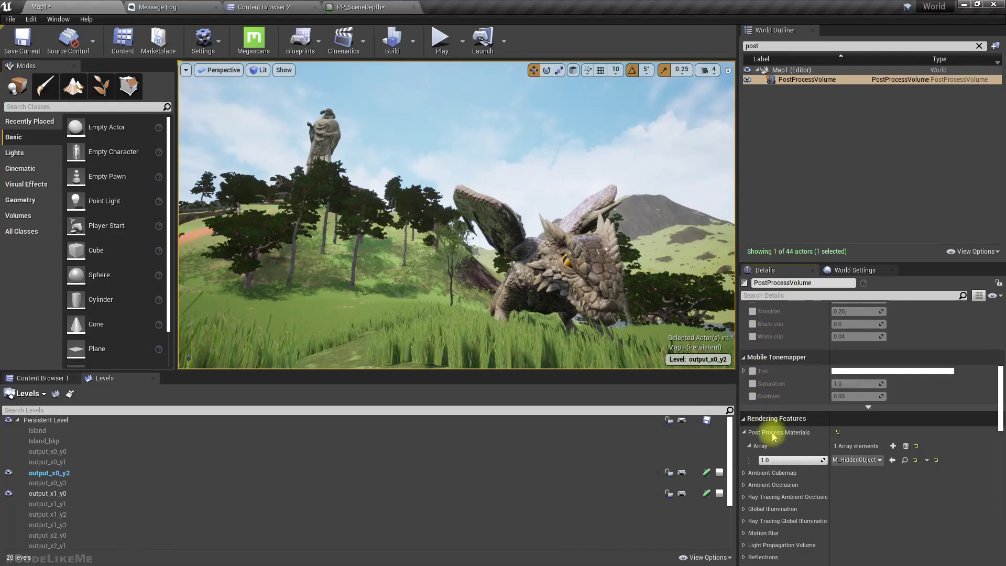
pyautogui.click(893, 446)
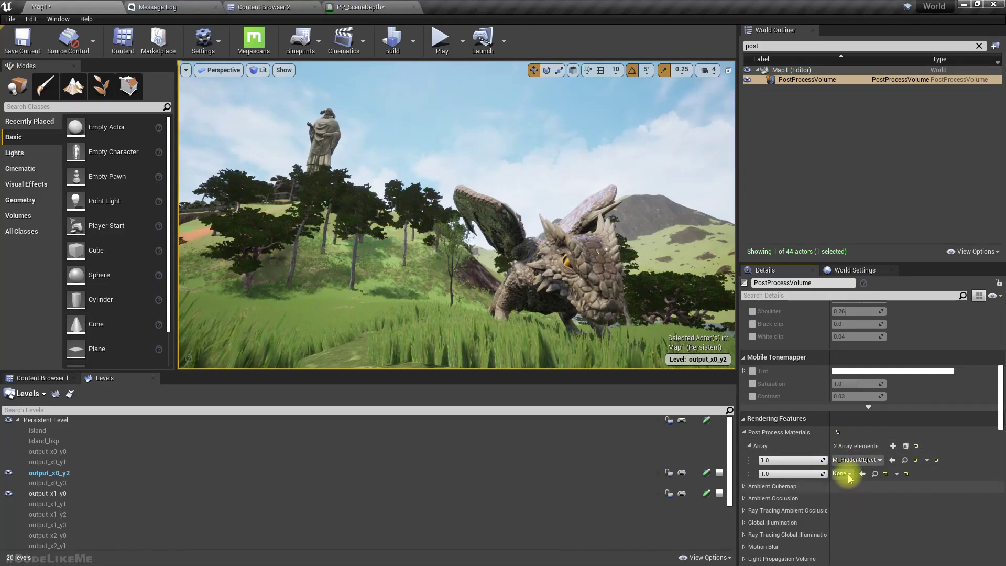
pyautogui.click(838, 474)
pyautogui.write('pp depth')
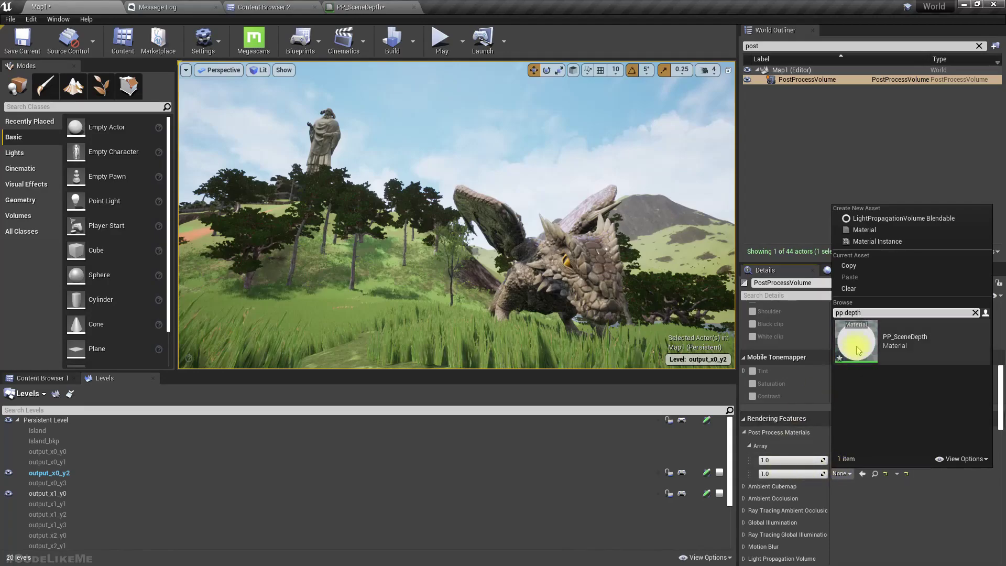
pyautogui.click(907, 343)
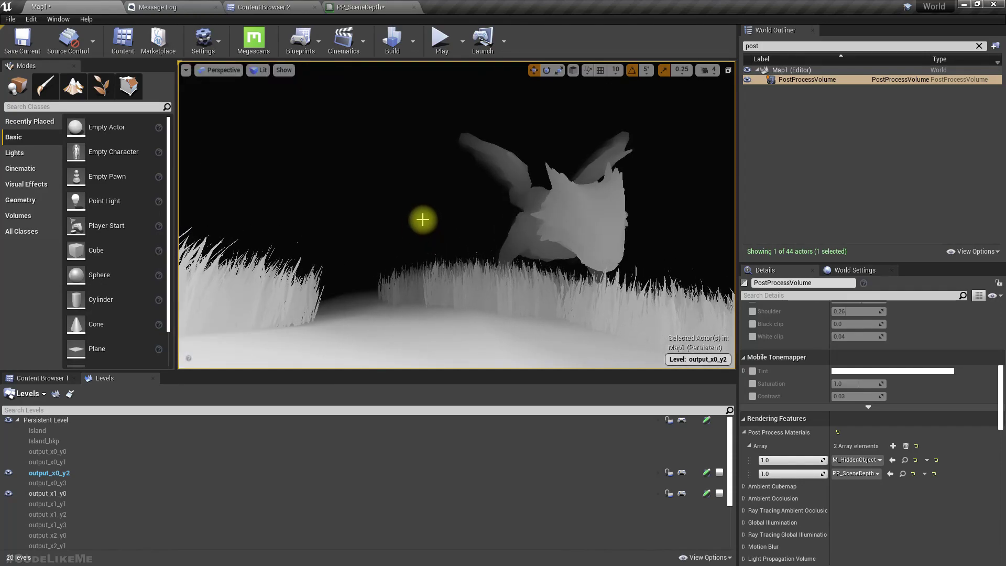
# Float the PP_SceneDepth material editor into its own window and move it up and right
pyautogui.moveTo(378, 4); pyautogui.dragTo(498, 365)
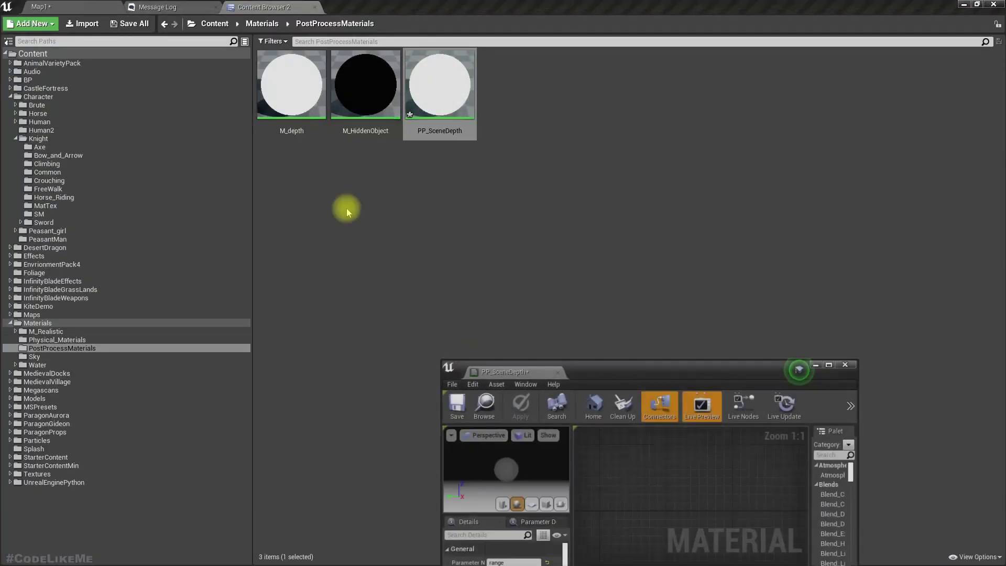
pyautogui.click(803, 369)
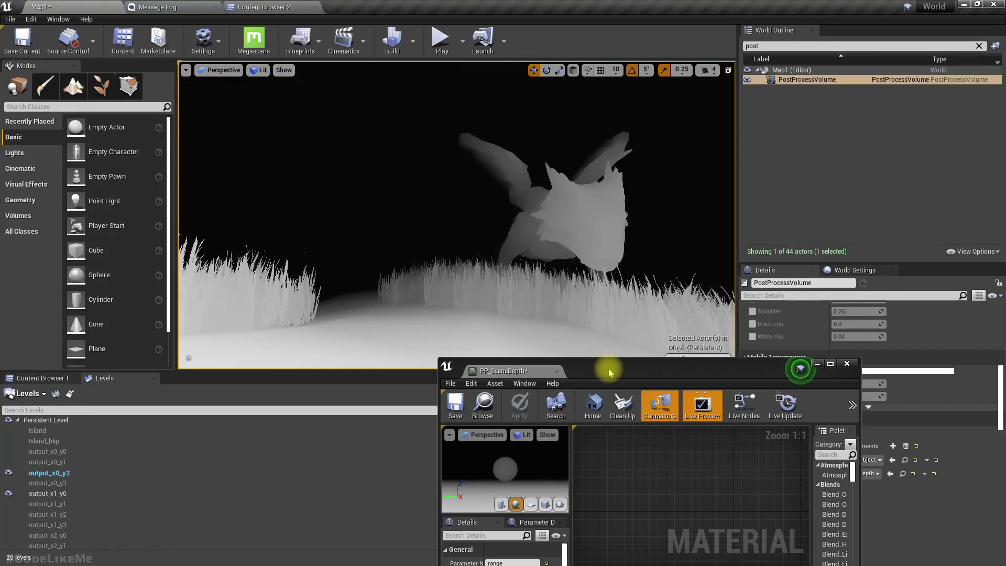
pyautogui.moveTo(607, 373); pyautogui.dragTo(672, 295)
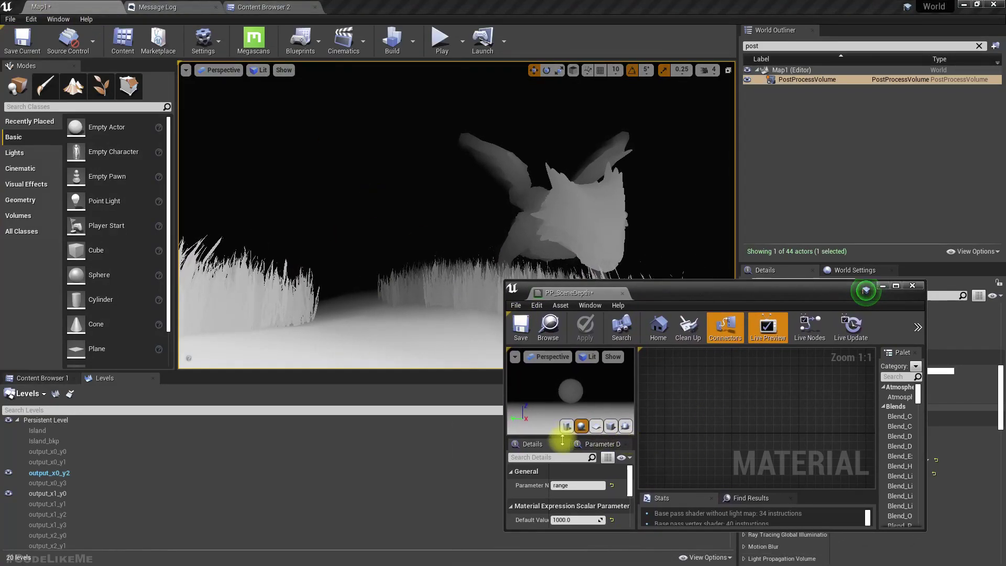
pyautogui.scroll(-2, 582, 484)
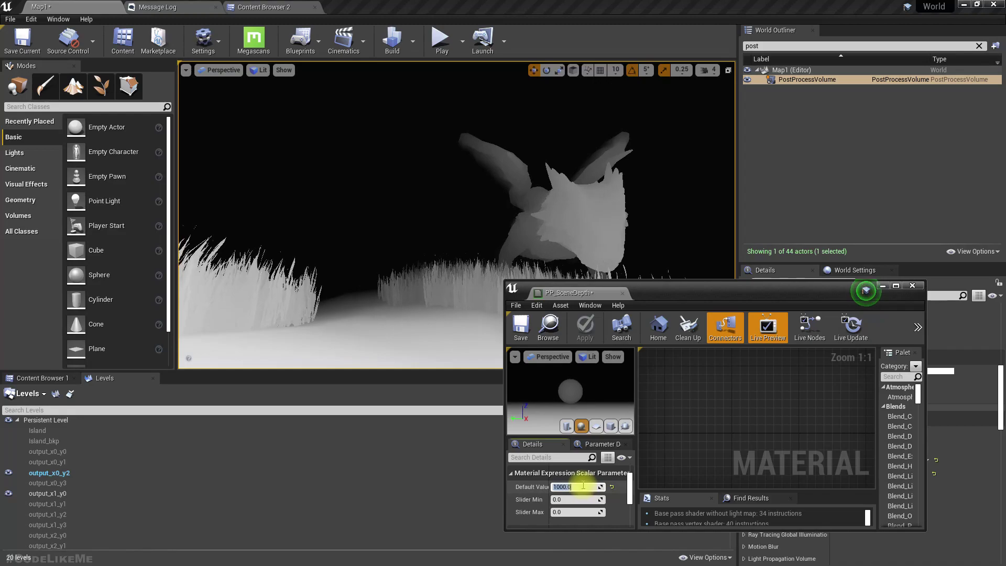
# Set the range Default Value to 10000, then 50000, redock the editor, and return to Map1
pyautogui.press('Return')
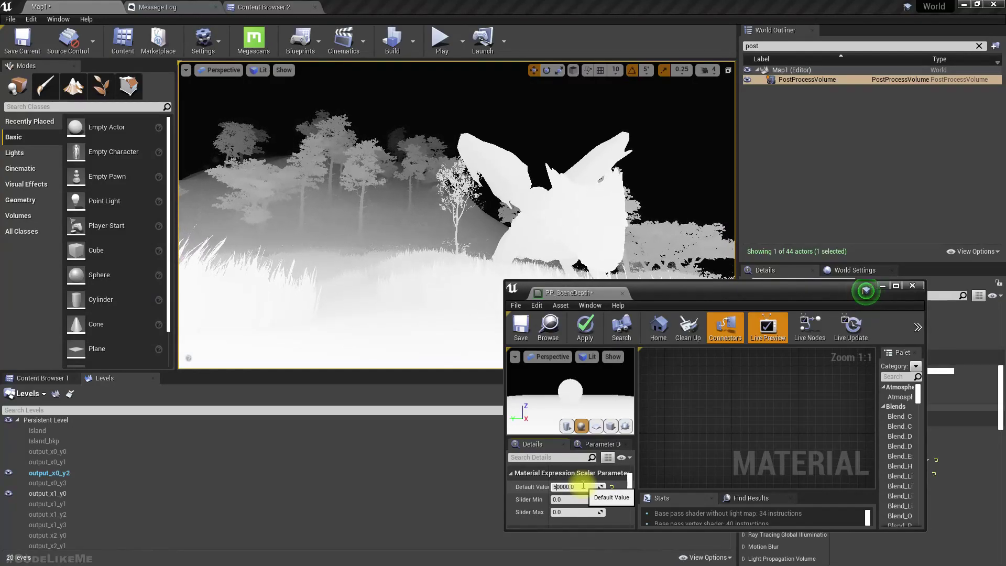
pyautogui.press('Return')
pyautogui.moveTo(375, 303); pyautogui.dragTo(380, 296)
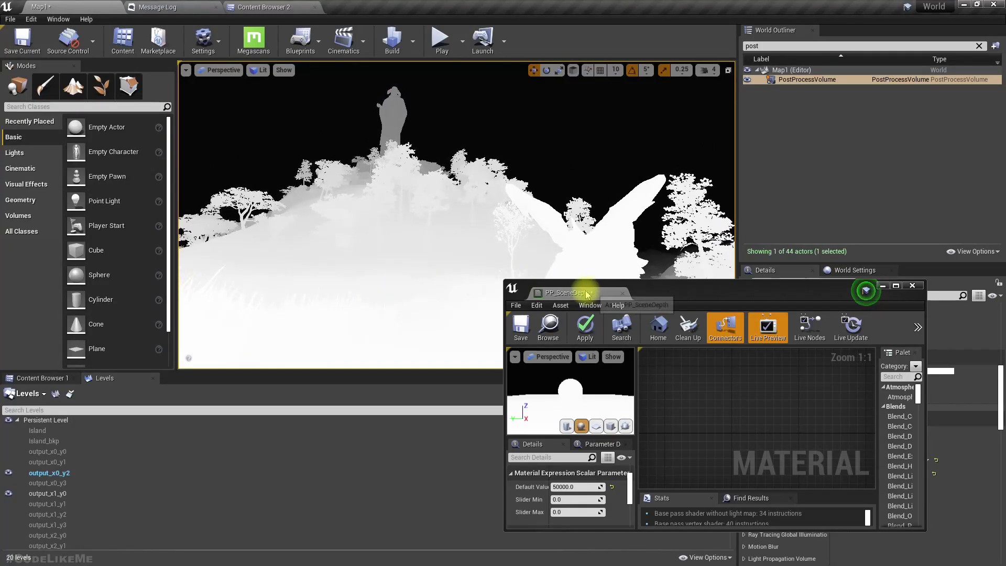
pyautogui.moveTo(586, 294); pyautogui.dragTo(379, 4)
pyautogui.click(115, 5)
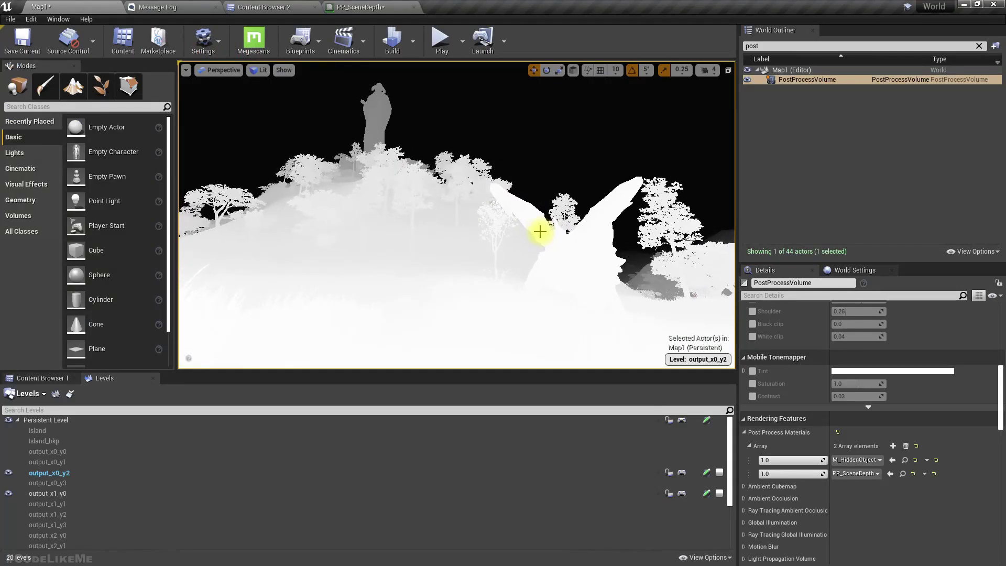
# Set the second Post Process Materials element's weight to 0
pyautogui.moveTo(527, 321); pyautogui.dragTo(520, 314)
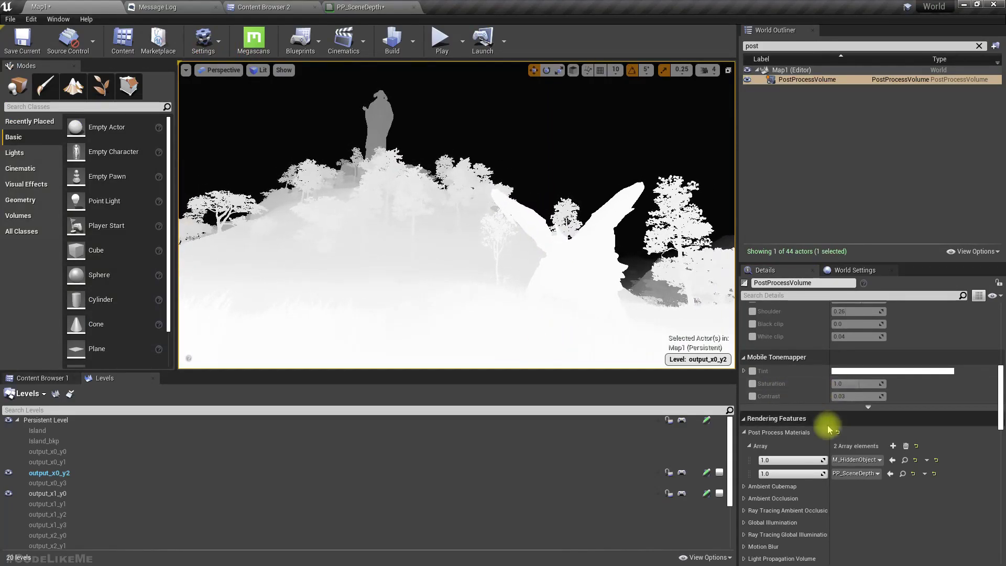
pyautogui.click(796, 473)
pyautogui.write('0')
pyautogui.press('Return')
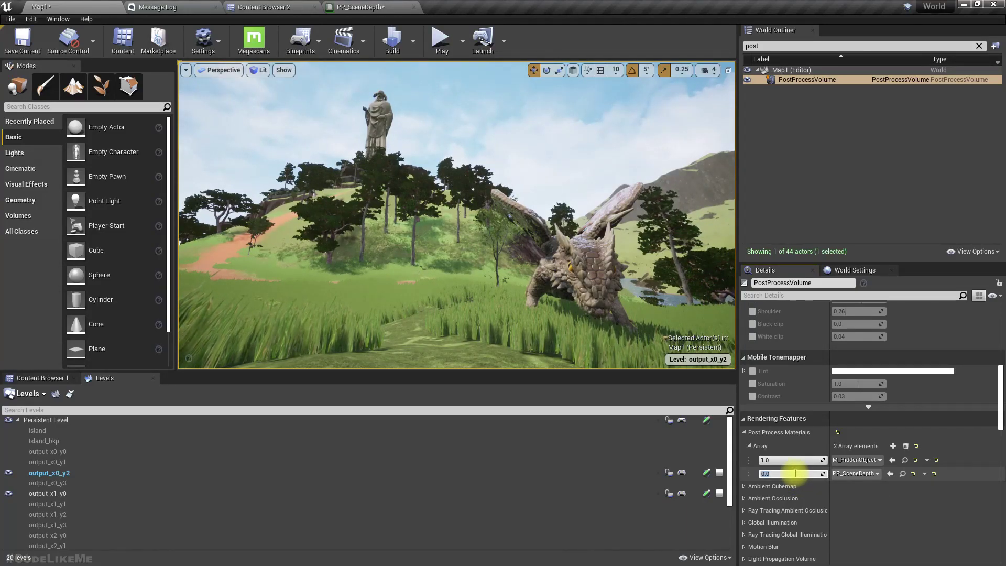
pyautogui.click(939, 530)
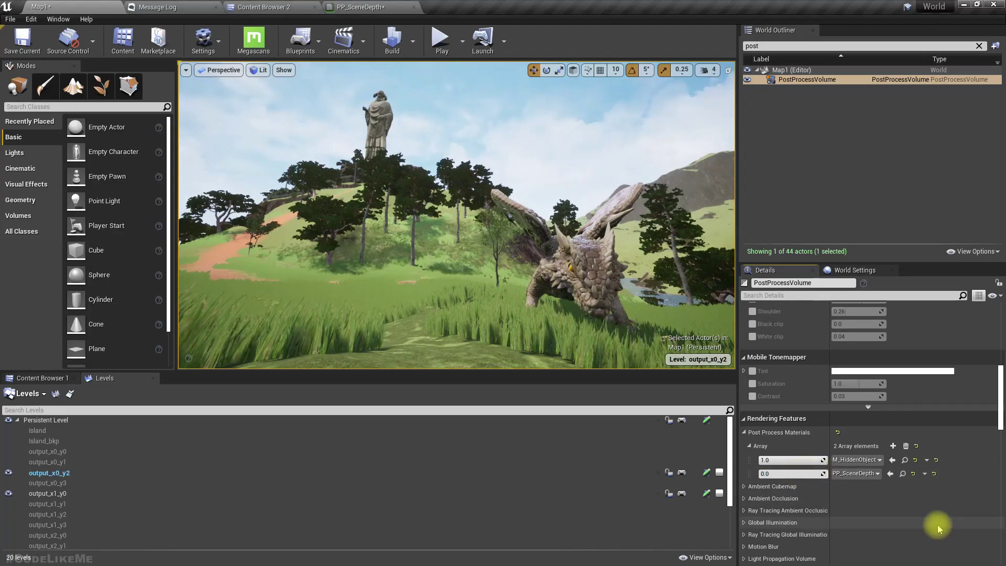
# Run HighResShot 2 in the console to capture the lit dragon scene
pyautogui.press('`')
pyautogui.write('highr')
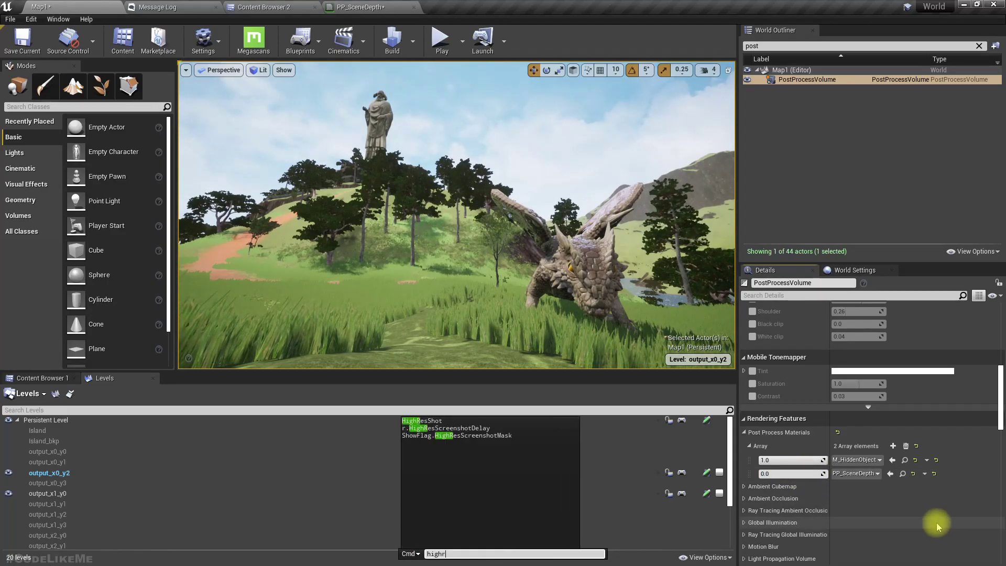
pyautogui.write('e')
pyautogui.press('Tab')
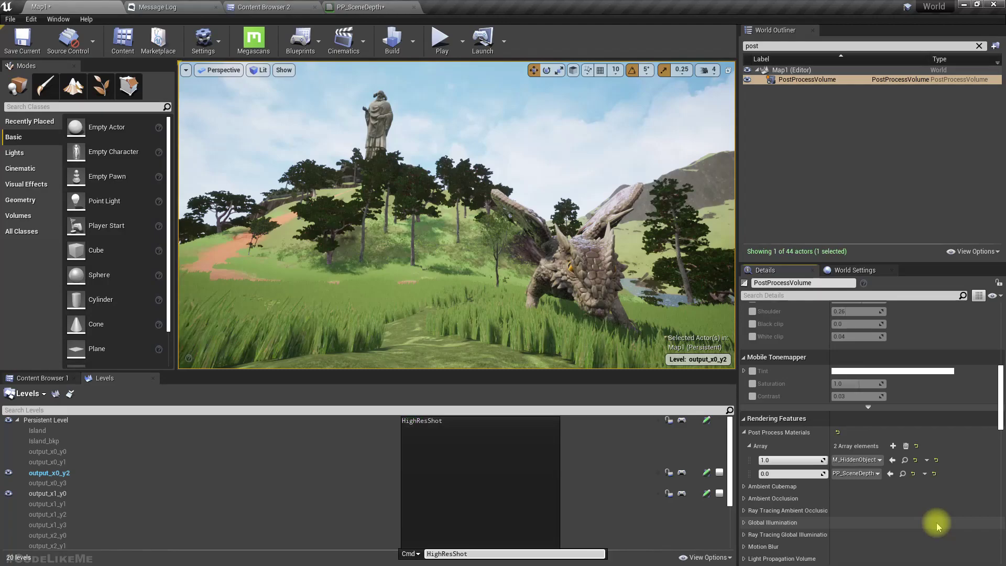
pyautogui.write('1')
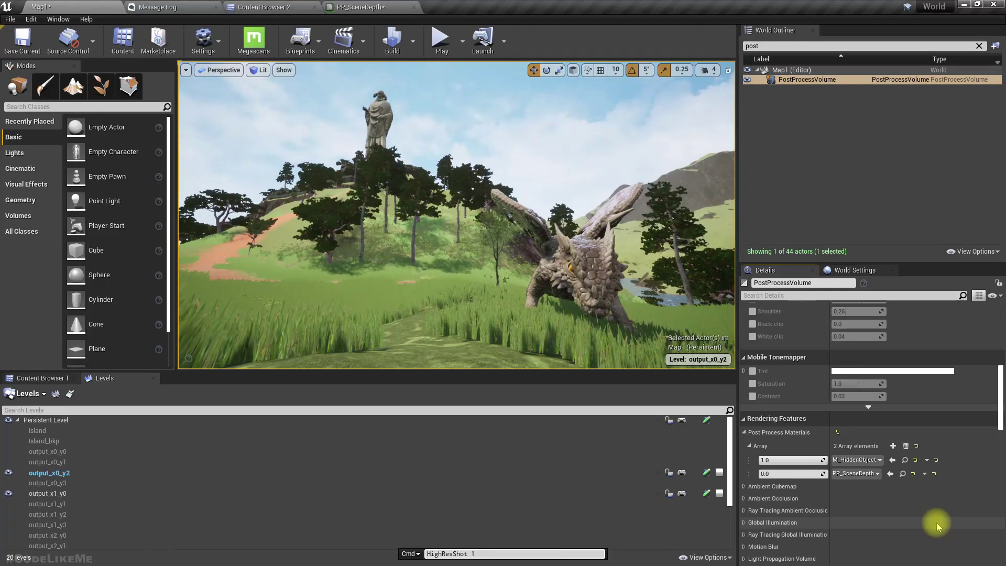
pyautogui.press('BackSpace')
pyautogui.write('2')
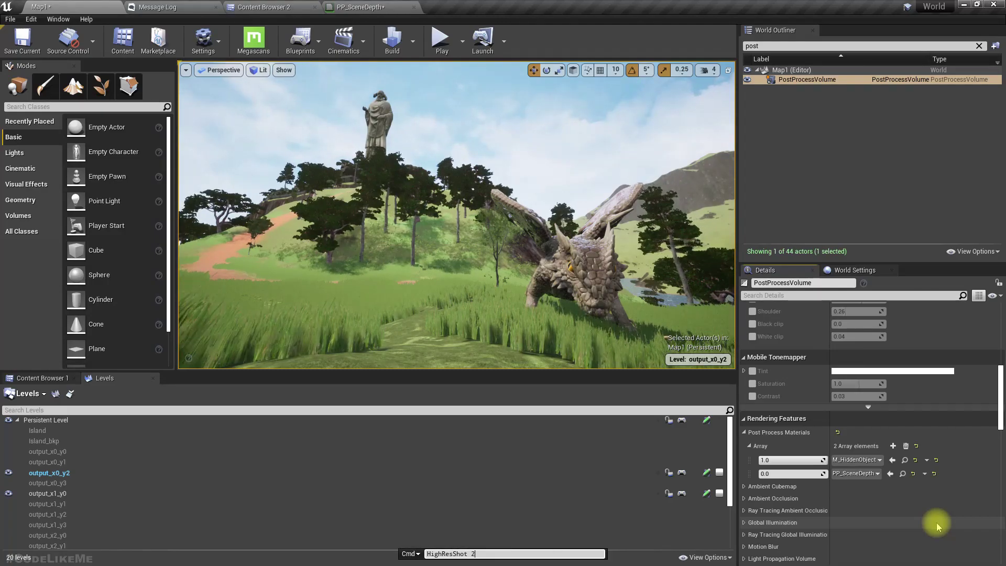
pyautogui.press('Return')
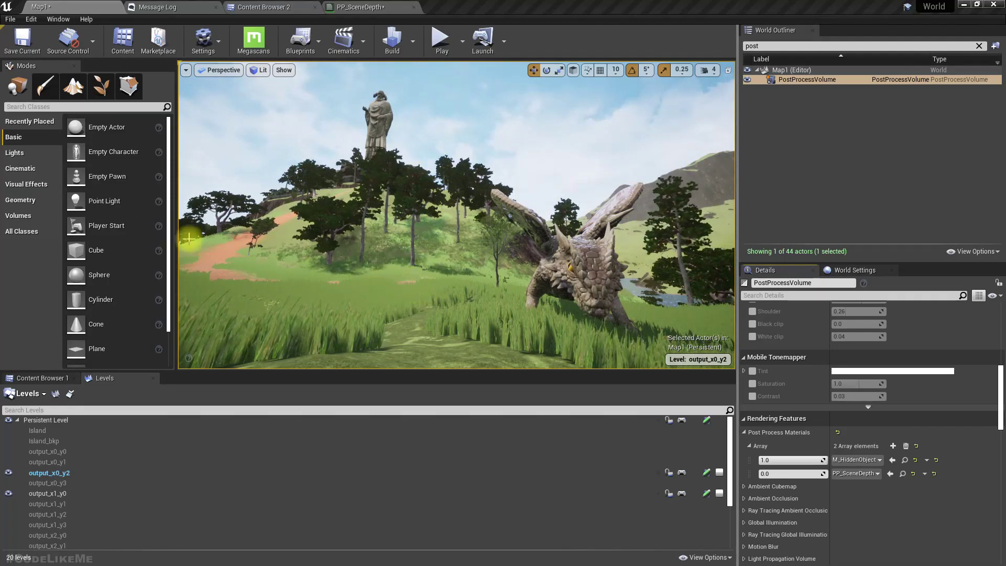
# Start Simulate mode from the Play options, then pause and resume the simulation
pyautogui.click(463, 44)
pyautogui.click(495, 126)
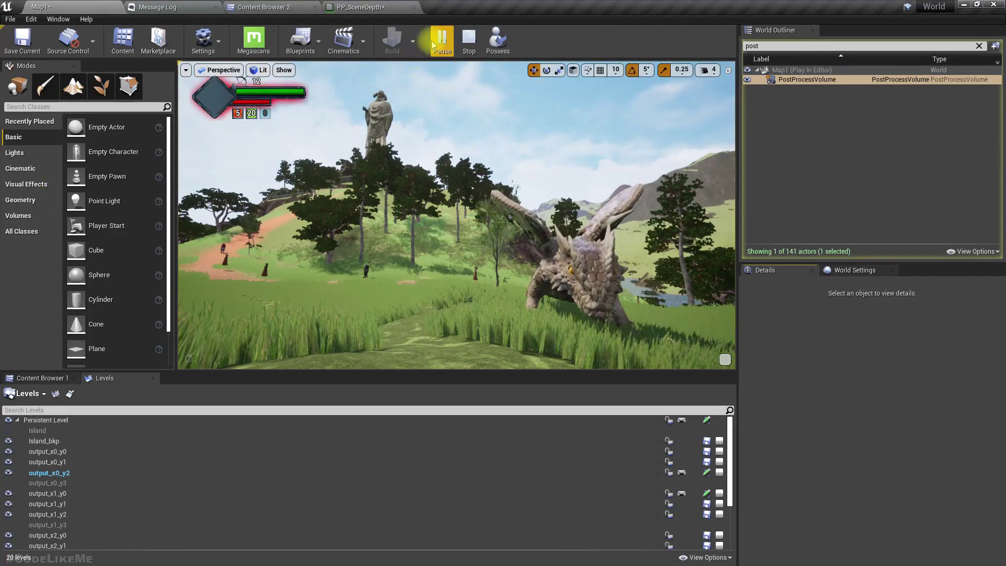
pyautogui.click(436, 43)
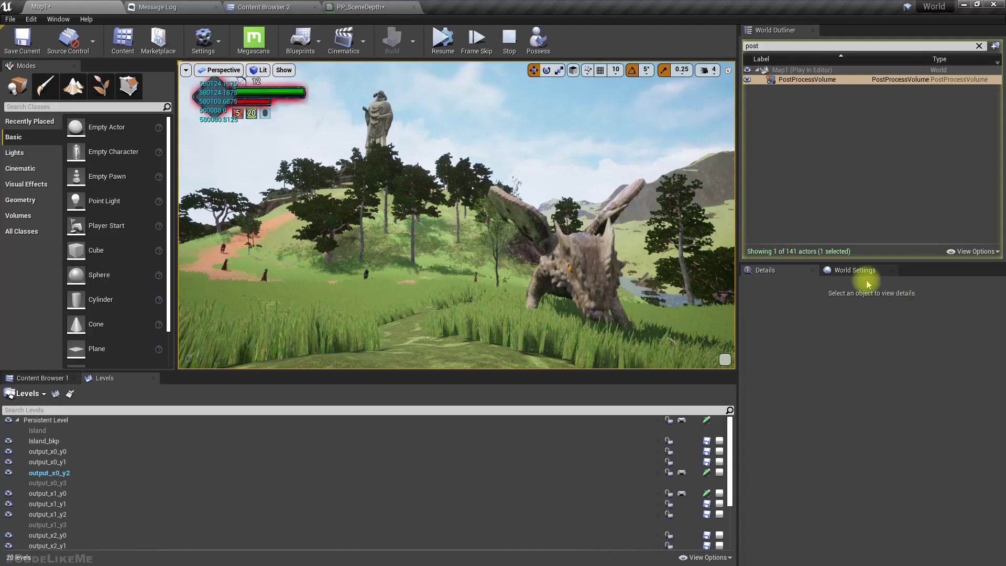
pyautogui.click(443, 39)
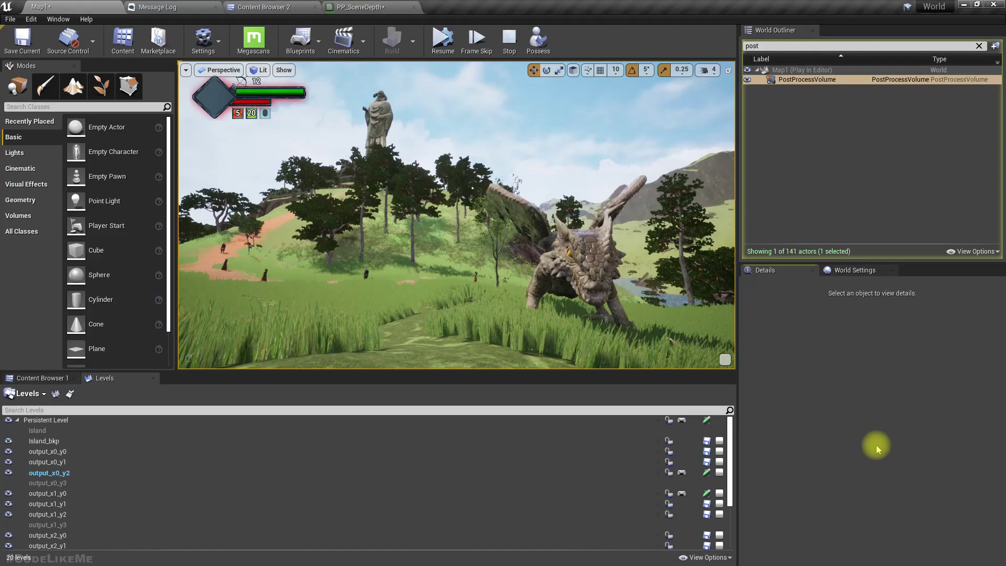
# Rerun HighResShot 2 from console history and open the saved screenshot's folder
pyautogui.press('`')
pyautogui.press('Up')
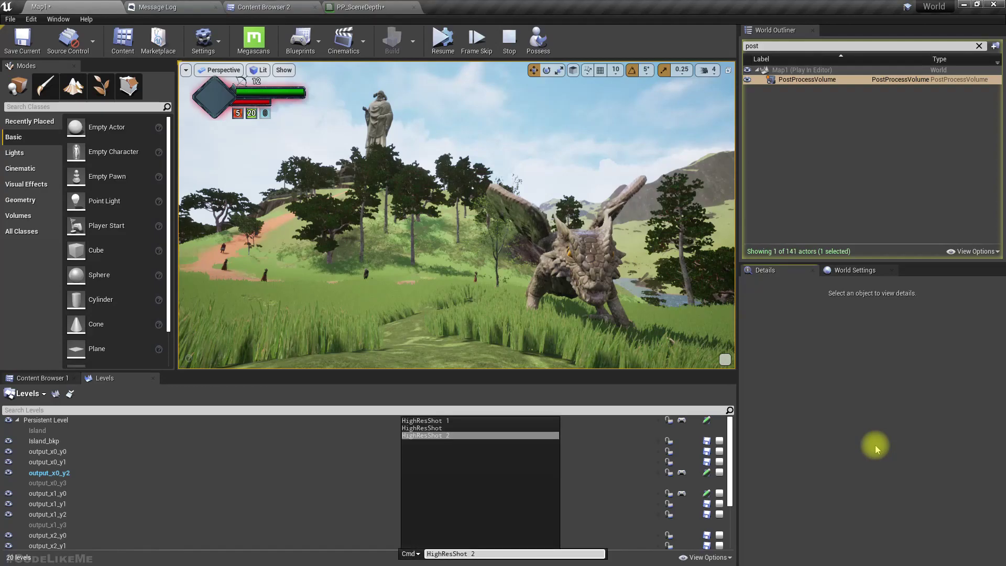
pyautogui.press('Return')
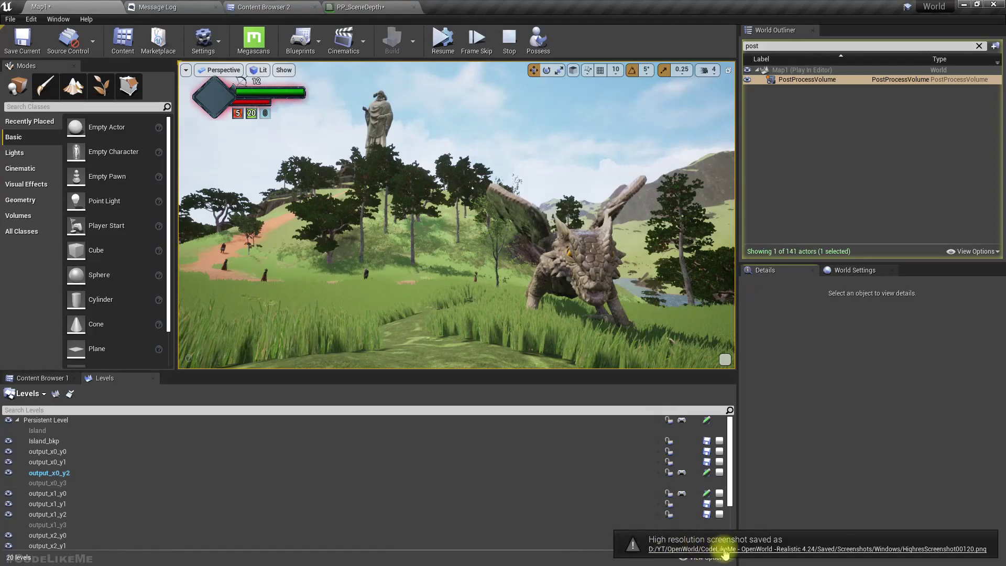
pyautogui.click(725, 550)
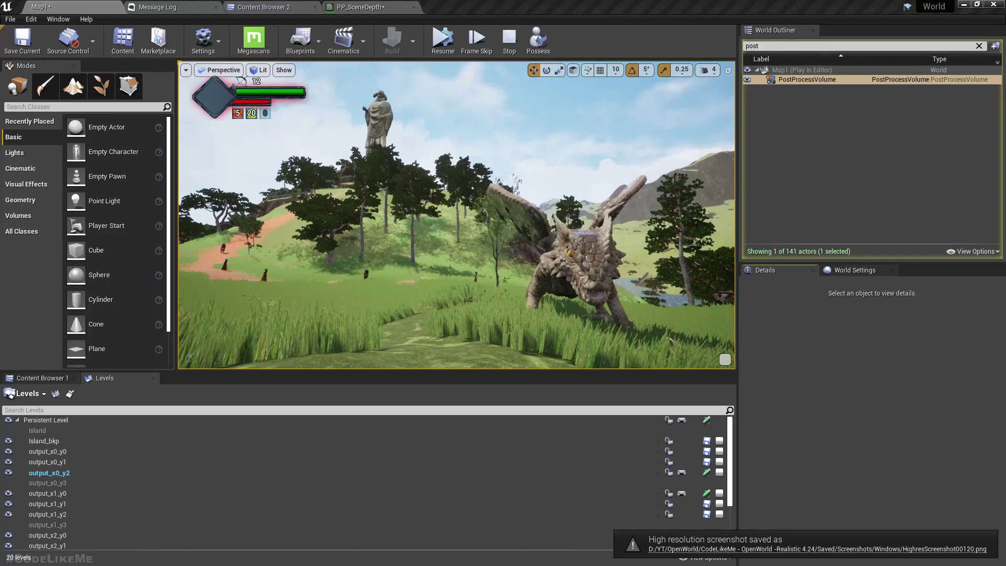
# Preview HighresScreenshot00120.png in the image viewer, then switch back to the Unreal Editor
pyautogui.scroll(-10, 735, 337)
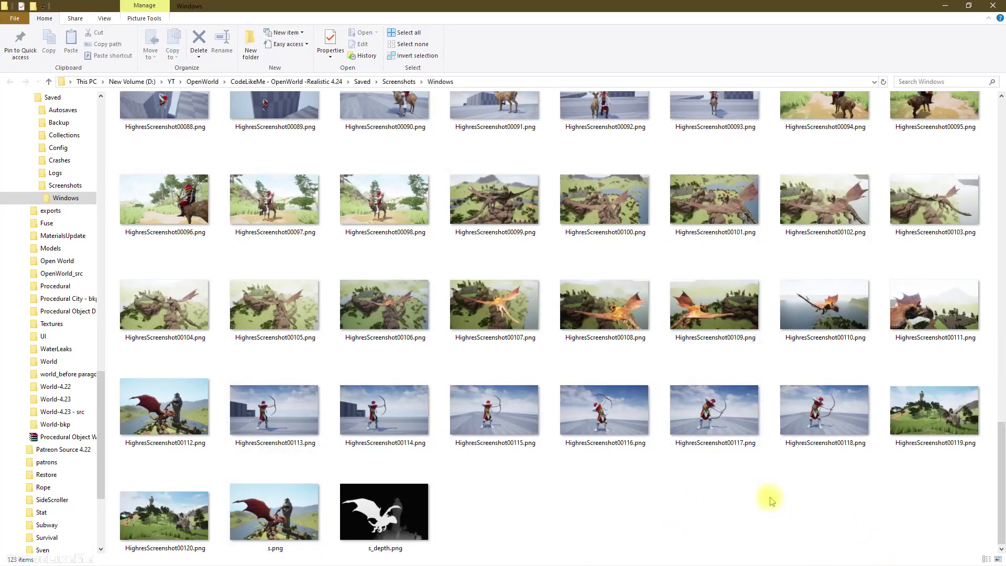
pyautogui.click(153, 508)
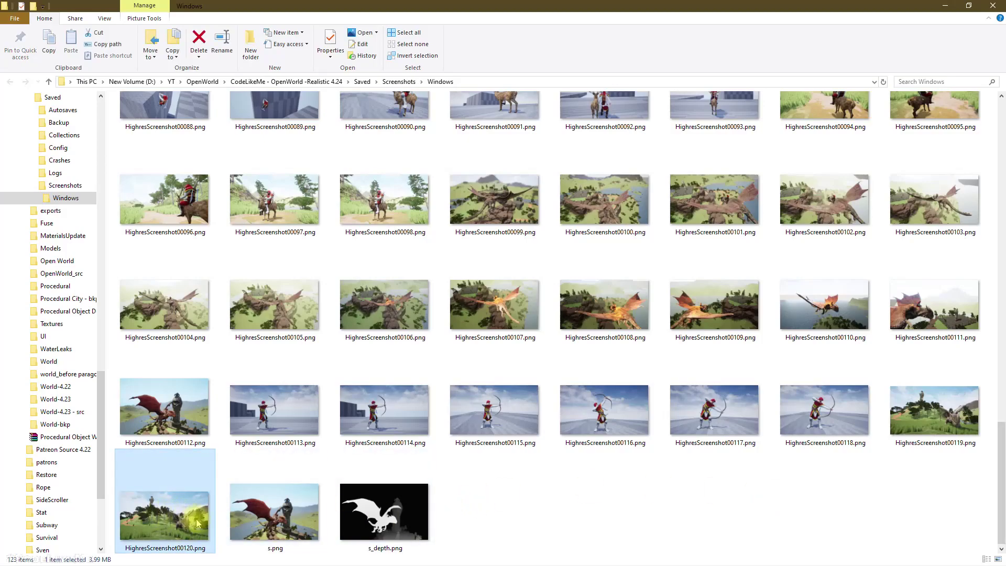
pyautogui.doubleClick(155, 532)
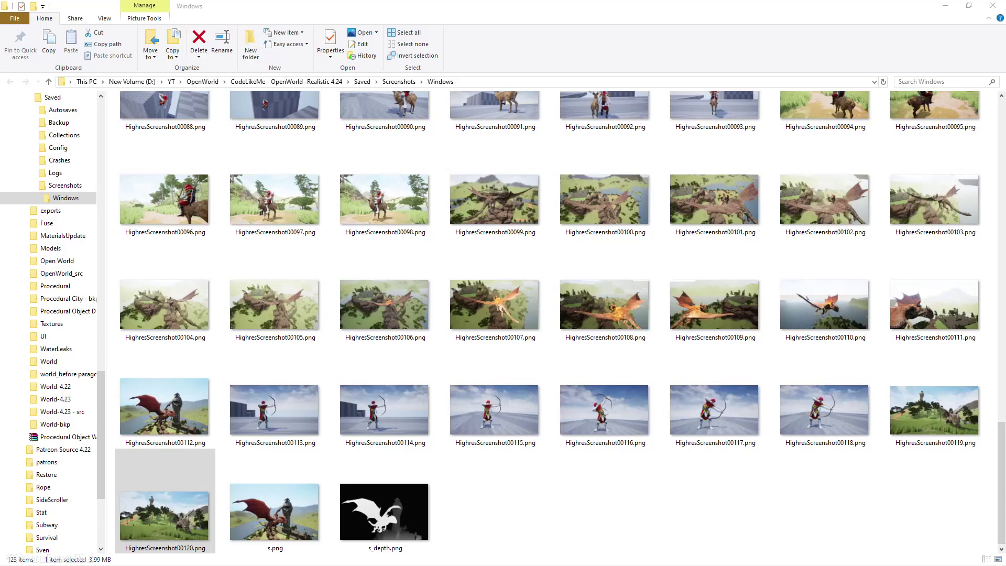
pyautogui.click(189, 513)
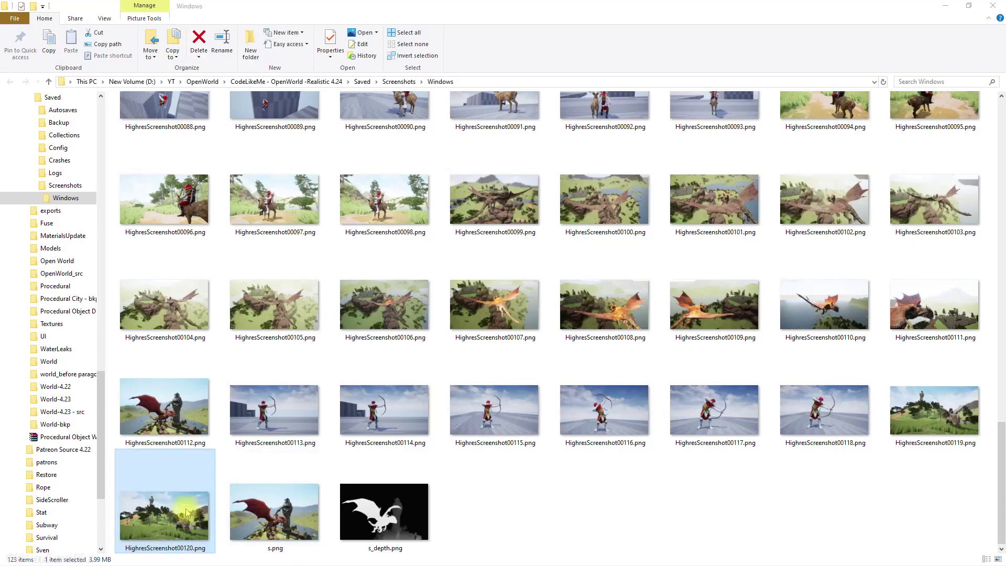
pyautogui.hotkey('alt', 'Tab')
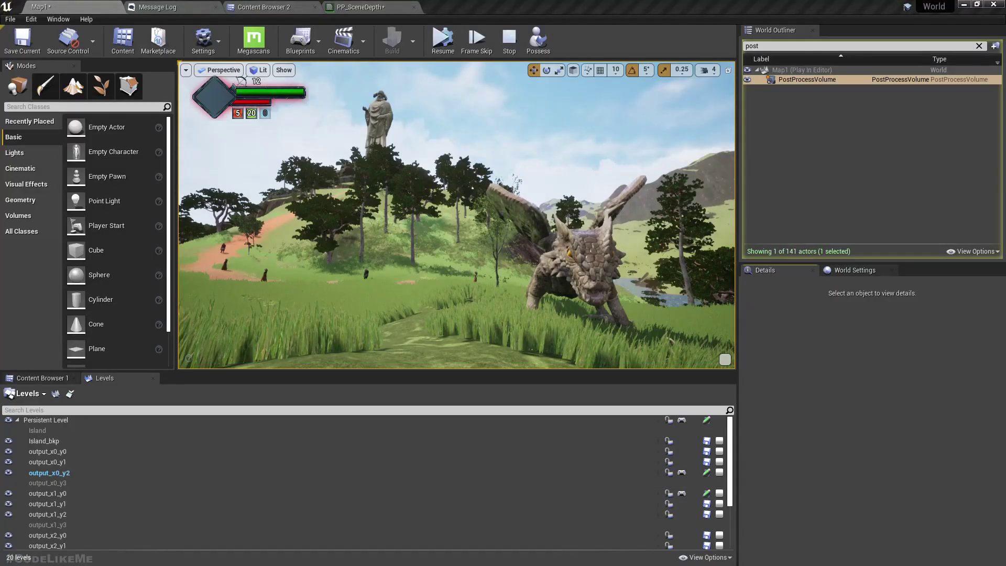
# Set the PostProcessVolume's PP_SceneDepth weight back to 1.0 to show grayscale depth
pyautogui.click(811, 82)
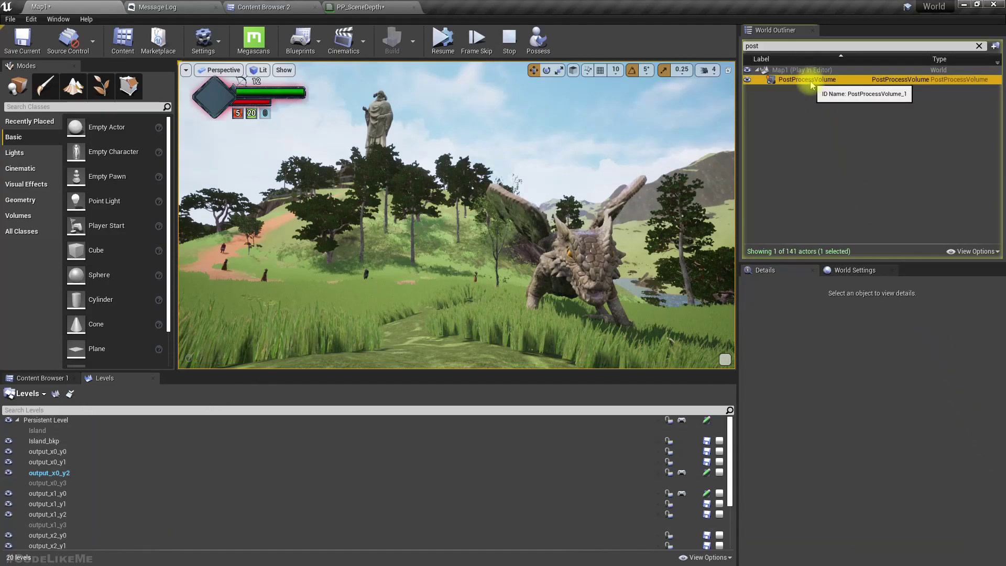
pyautogui.click(776, 272)
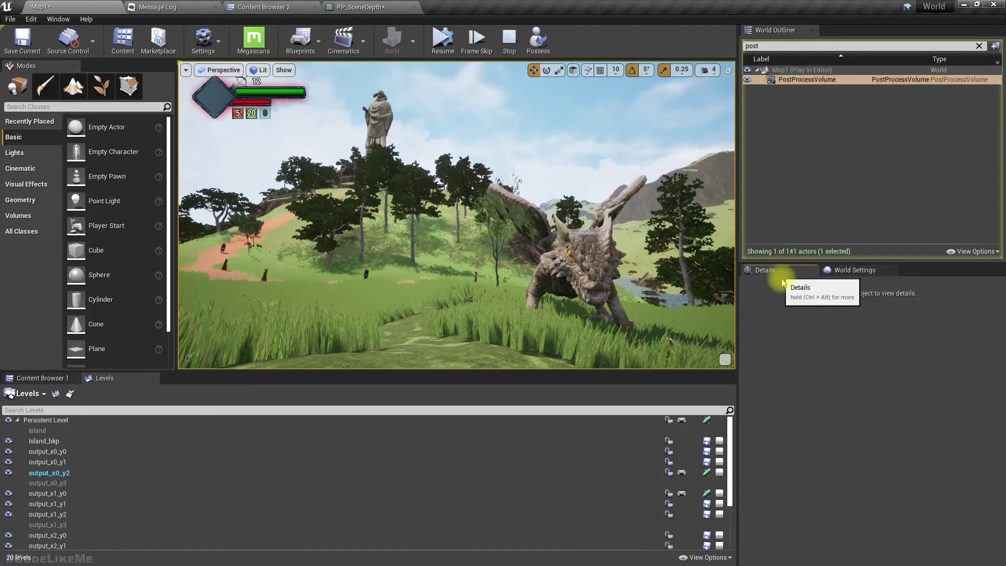
pyautogui.click(786, 80)
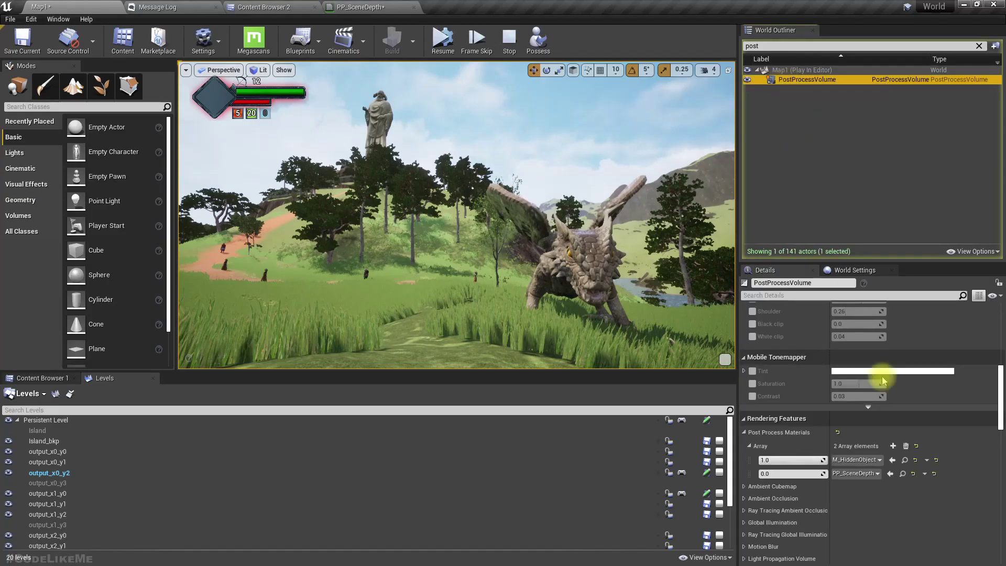
pyautogui.click(791, 474)
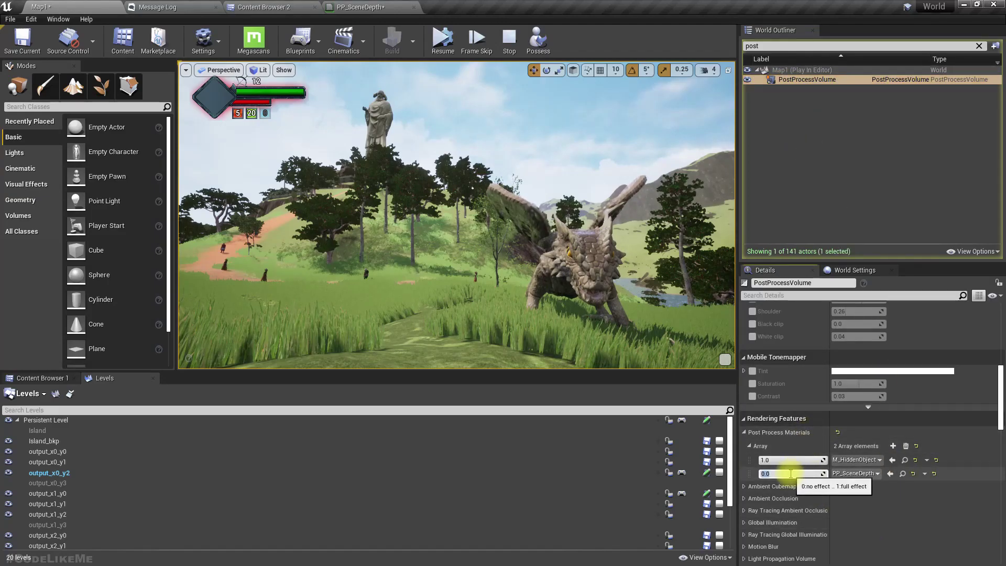
pyautogui.write('1')
pyautogui.press('Return')
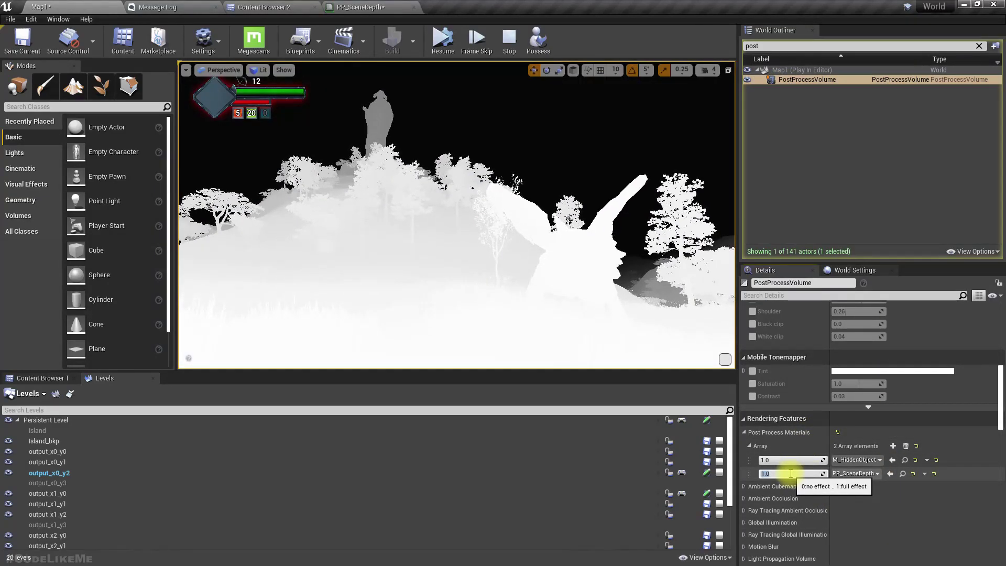
# Rerun HighResShot 2 from the console to save the depth image as HighresScreenshot00121.png
pyautogui.press('`')
pyautogui.press('Up')
pyautogui.press('Return')
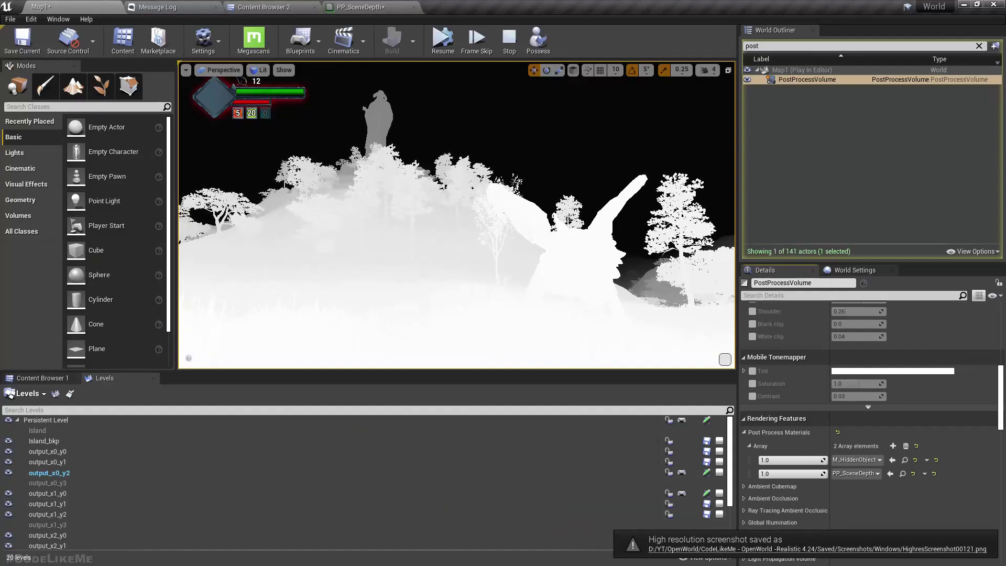
# Rename HighresScreenshot00120.png to shot.png in File Explorer
pyautogui.hotkey('alt', 'Tab')
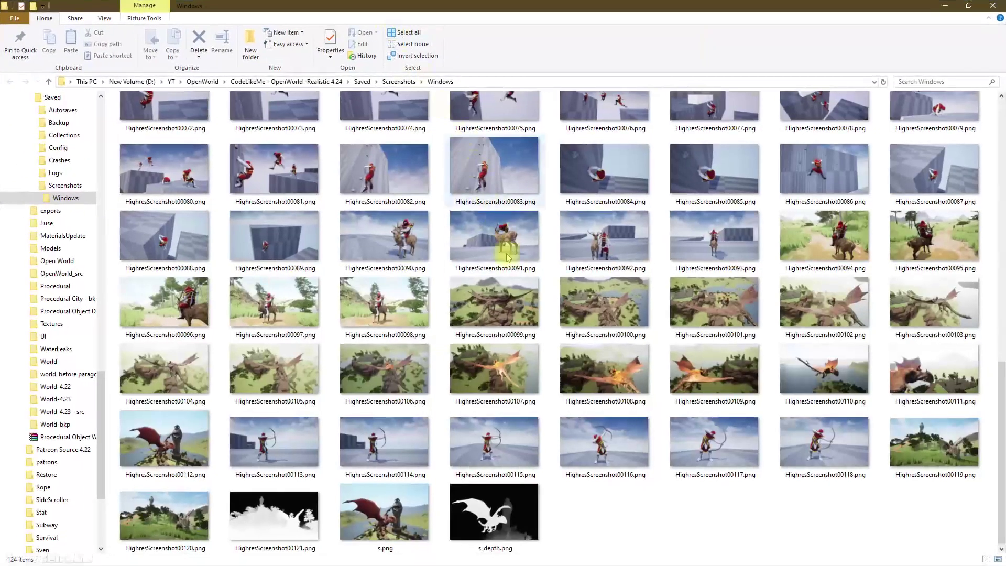
pyautogui.click(178, 513)
pyautogui.press('F2')
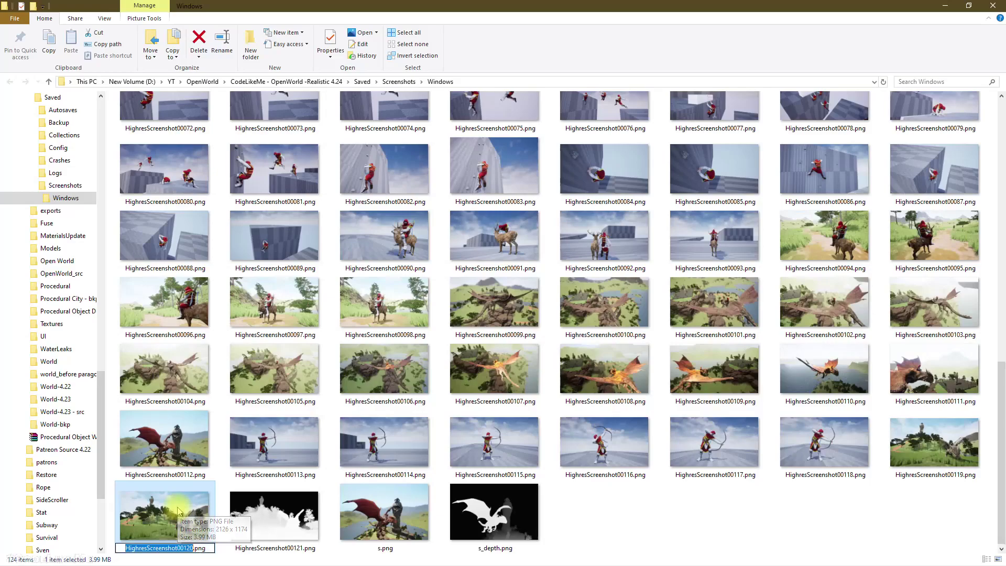
pyautogui.write('shot')
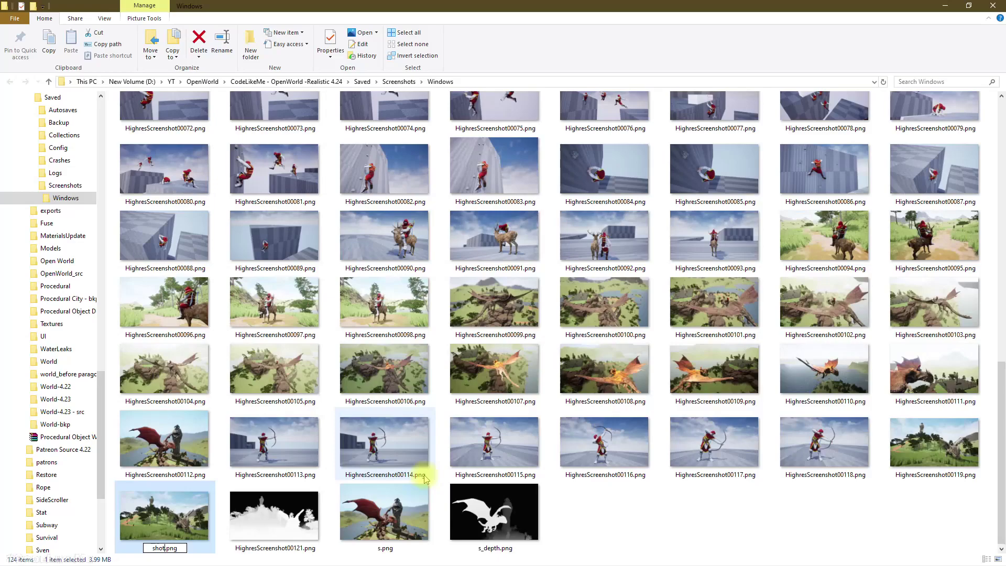
pyautogui.press('Return')
# Rename HighresScreenshot00121.png to shot_depth.png
pyautogui.press('Left')
pyautogui.press('Left')
pyautogui.press('Left')
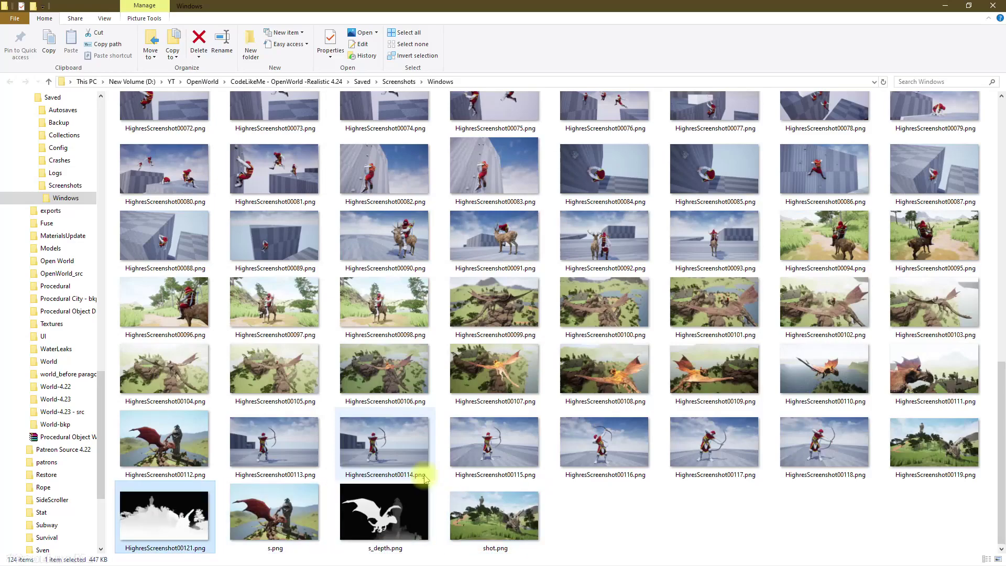
pyautogui.press('F2')
pyautogui.write('sho')
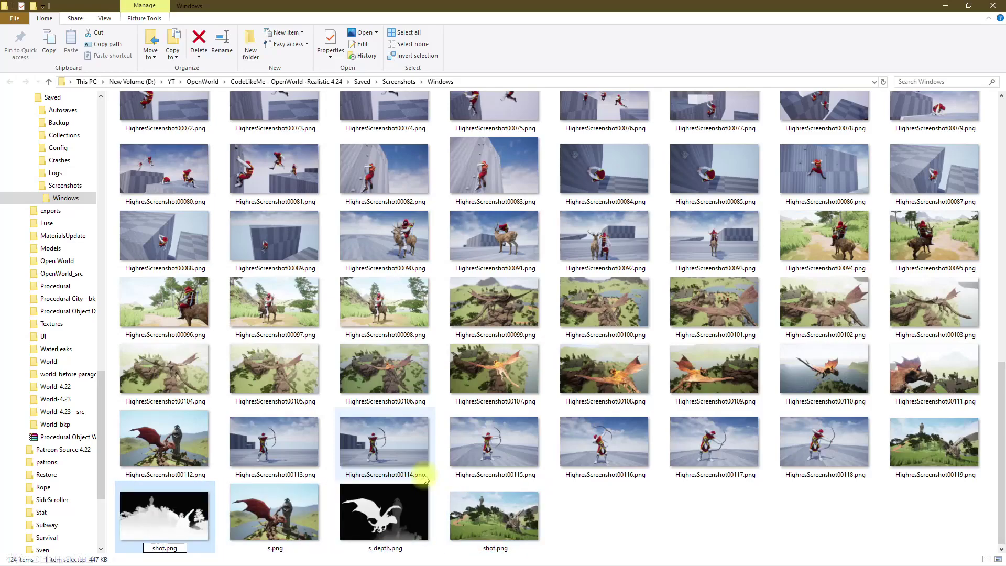
pyautogui.write('t_depth')
pyautogui.press('Return')
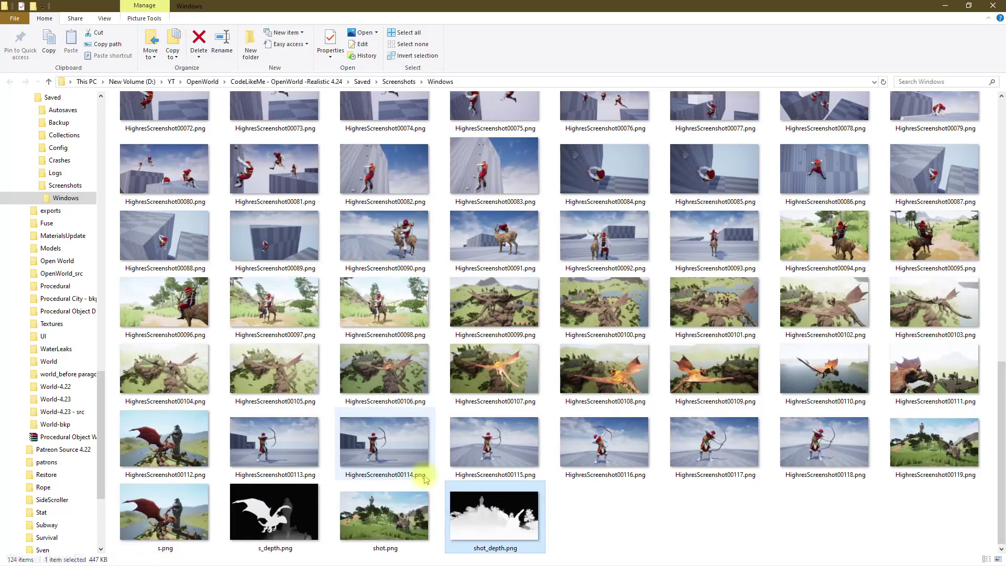
# Select both shot.png and shot_depth.png together
pyautogui.click(385, 527)
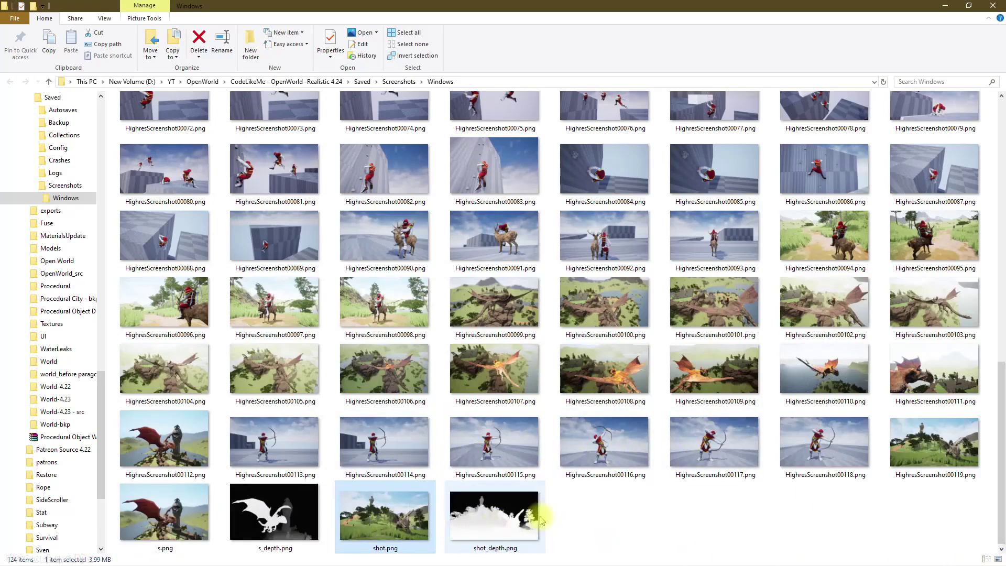
pyautogui.click(502, 517)
pyautogui.keyDown('ctrl'); pyautogui.scroll(2, 501, 516); pyautogui.keyUp('ctrl')
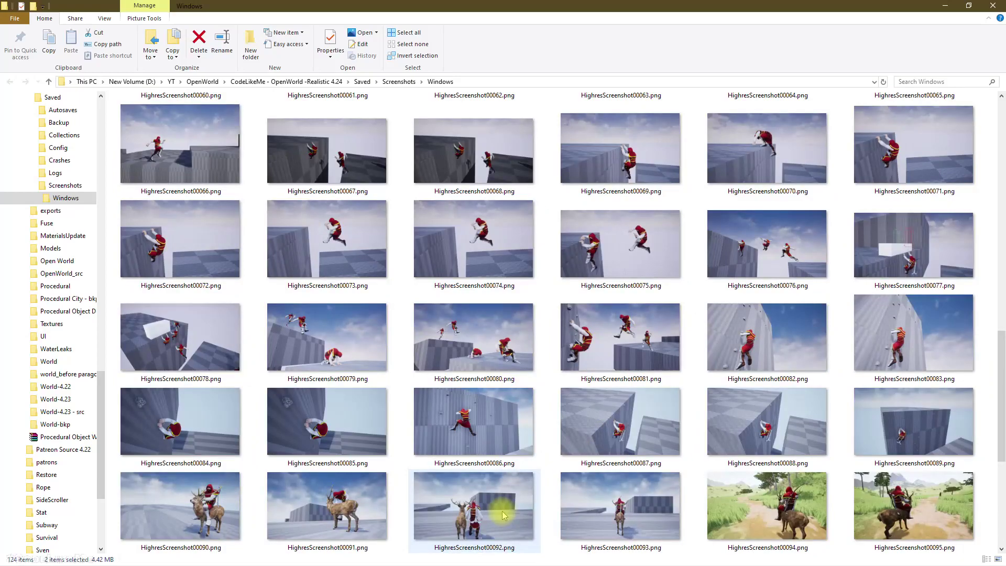
pyautogui.keyDown('ctrl'); pyautogui.scroll(-2, 501, 516); pyautogui.keyUp('ctrl')
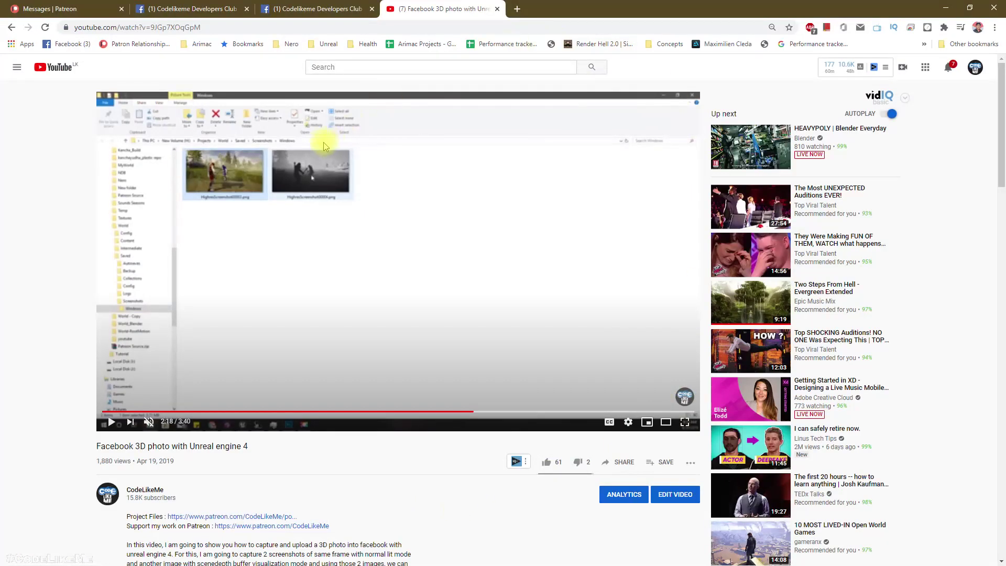
# Start a new Codelikeme Developers Club page post and drag in shot.png and shot_depth.png
pyautogui.click(316, 7)
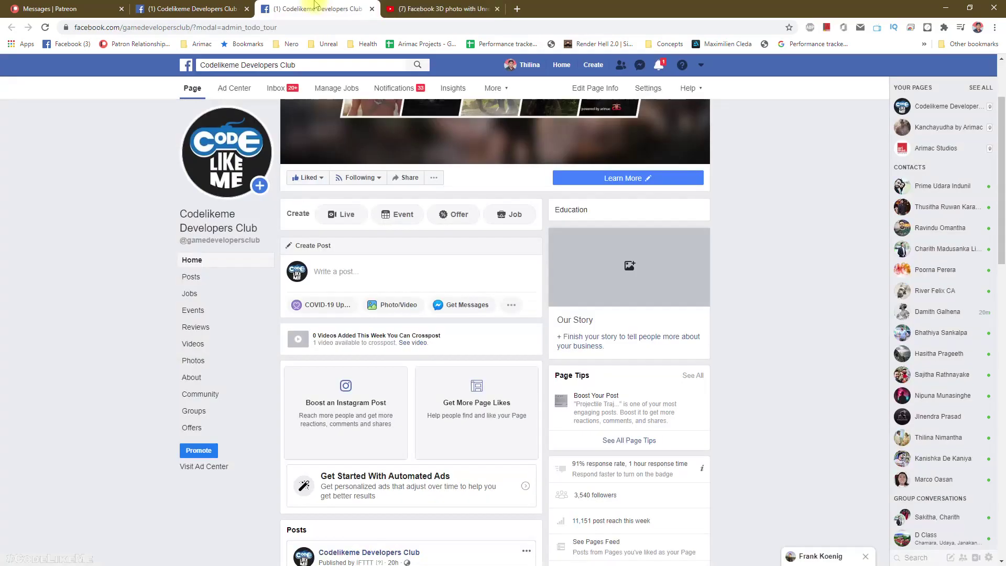
pyautogui.click(383, 270)
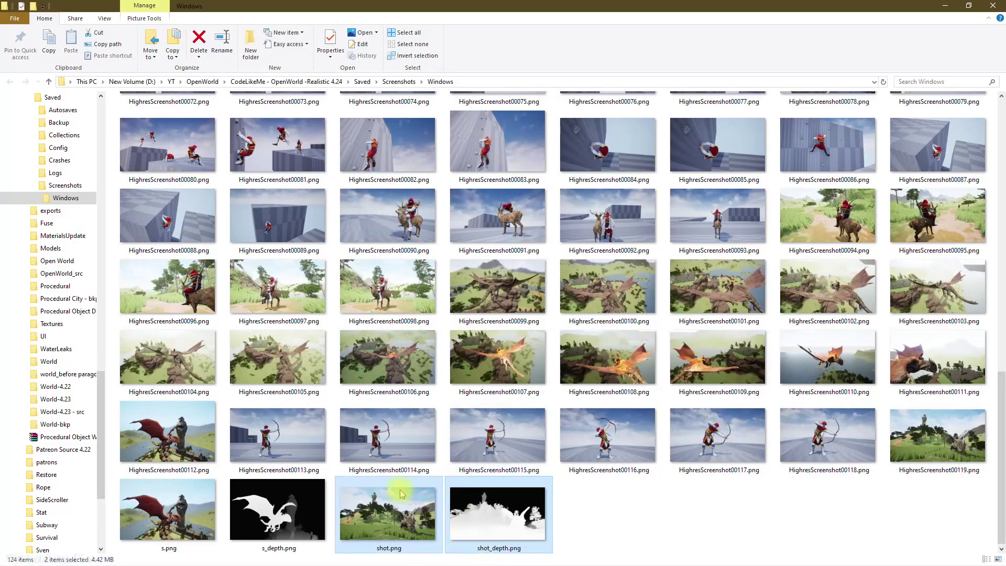
pyautogui.moveTo(386, 508); pyautogui.dragTo(458, 288)
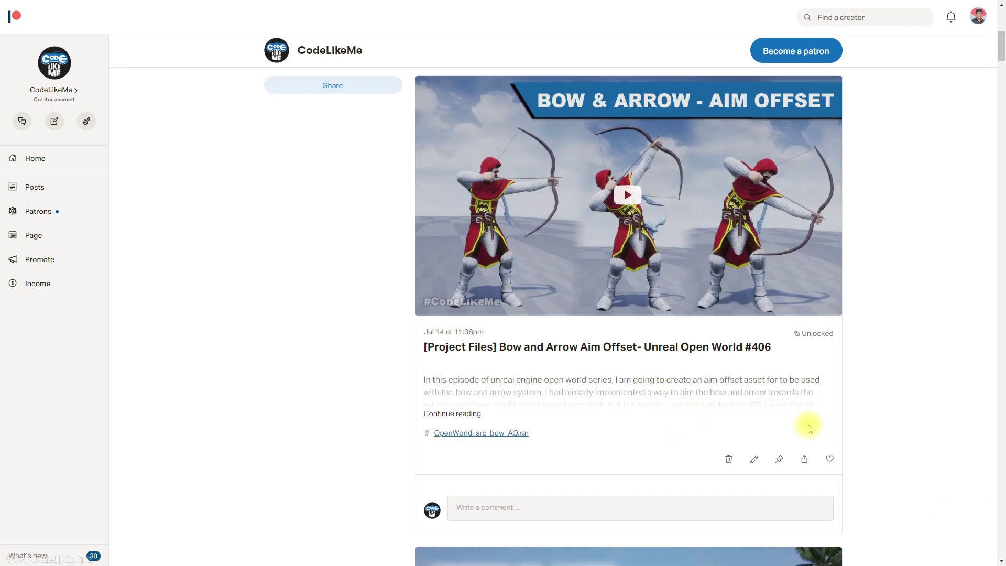
pyautogui.scroll(-15, 810, 428)
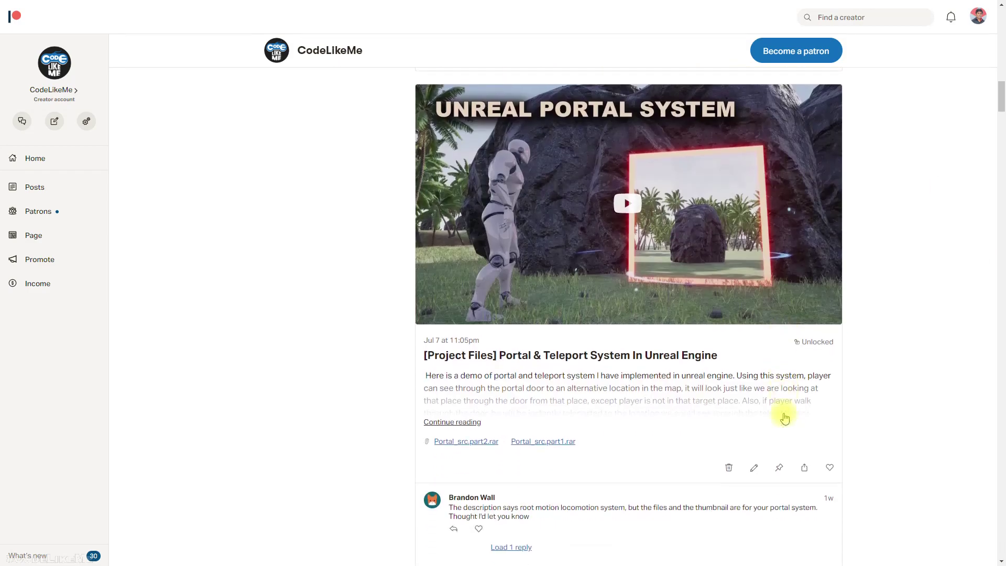
pyautogui.scroll(-20, 784, 418)
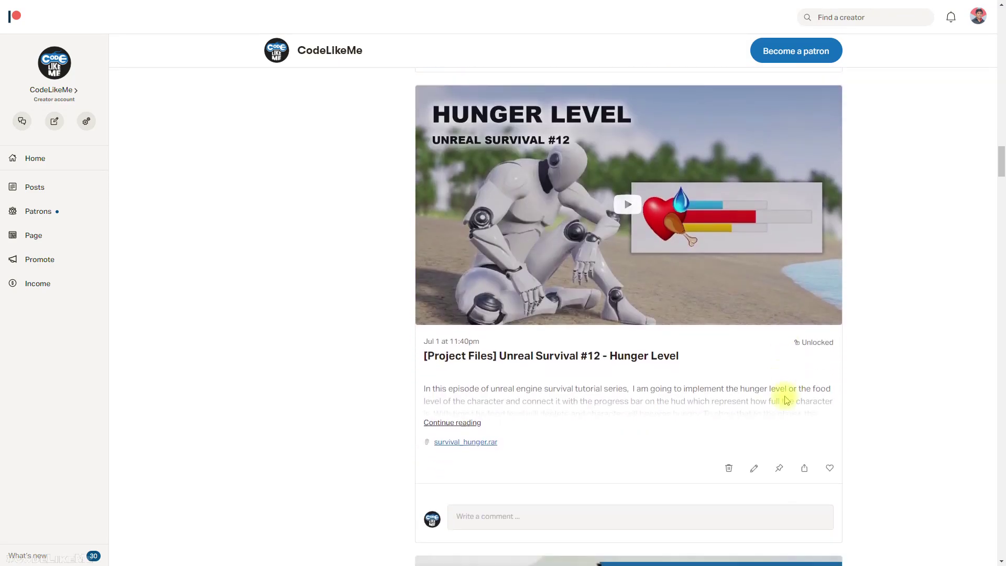
pyautogui.scroll(-20, 786, 401)
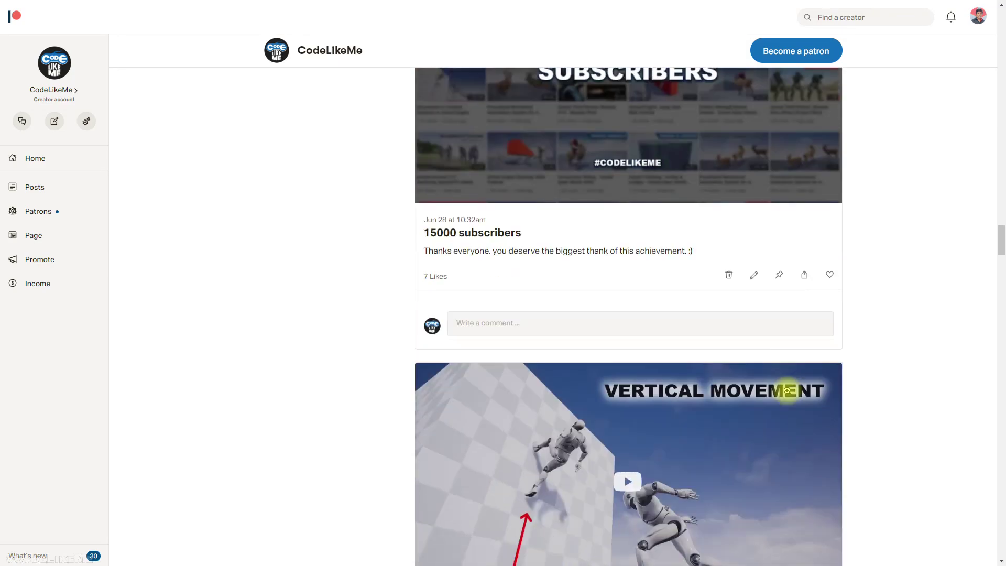
pyautogui.scroll(-20, 789, 396)
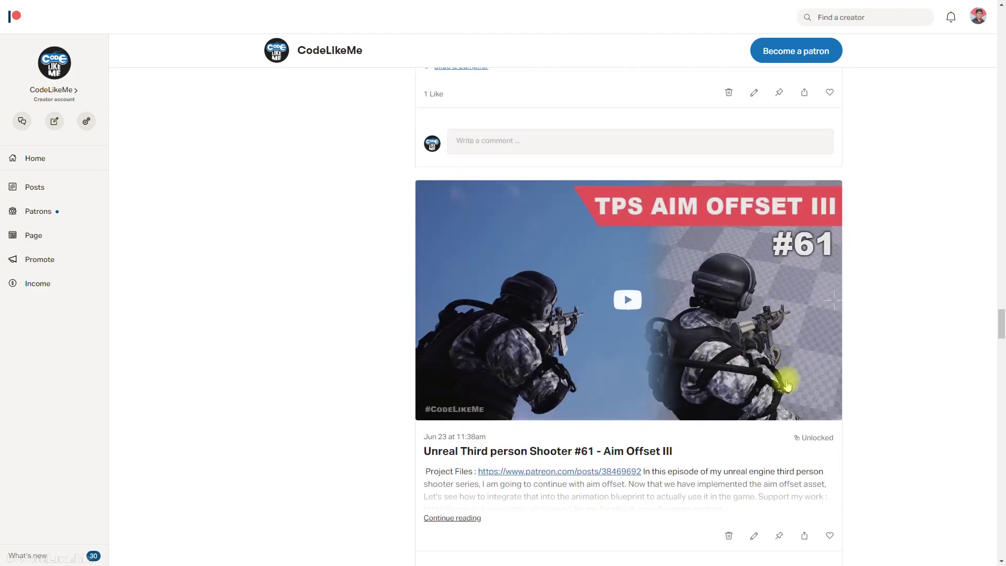
pyautogui.scroll(-20, 787, 386)
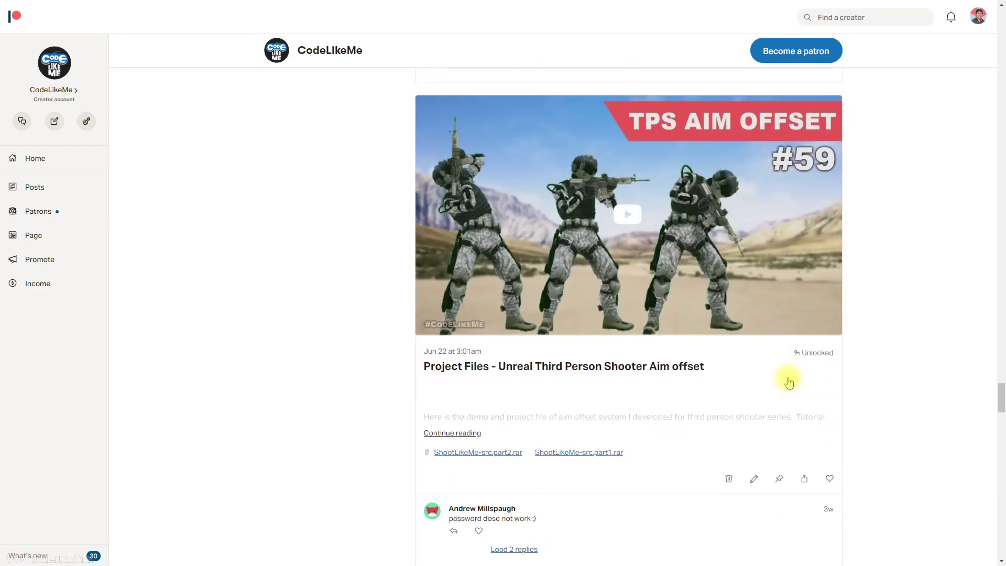
pyautogui.scroll(-20, 789, 383)
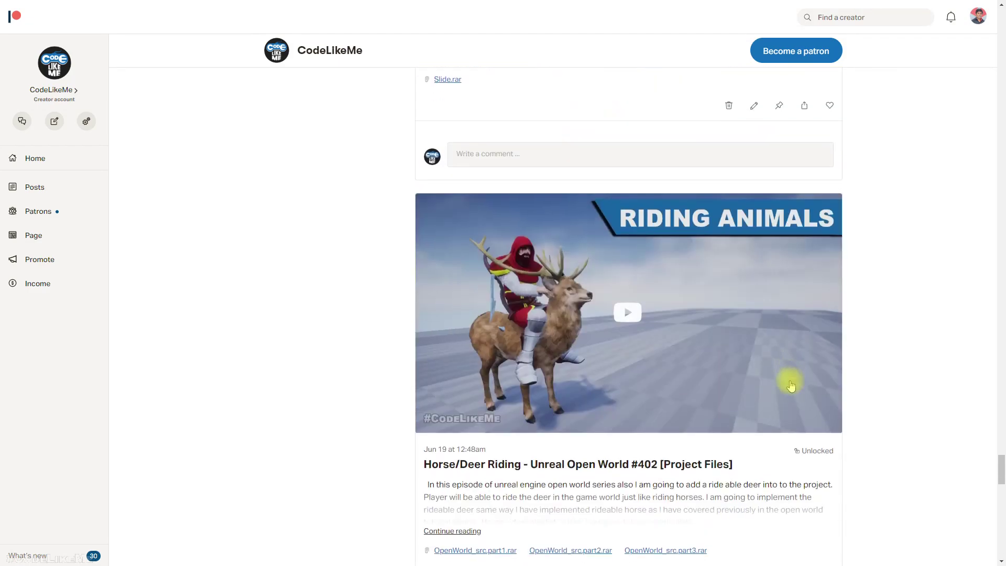
pyautogui.scroll(-20, 791, 386)
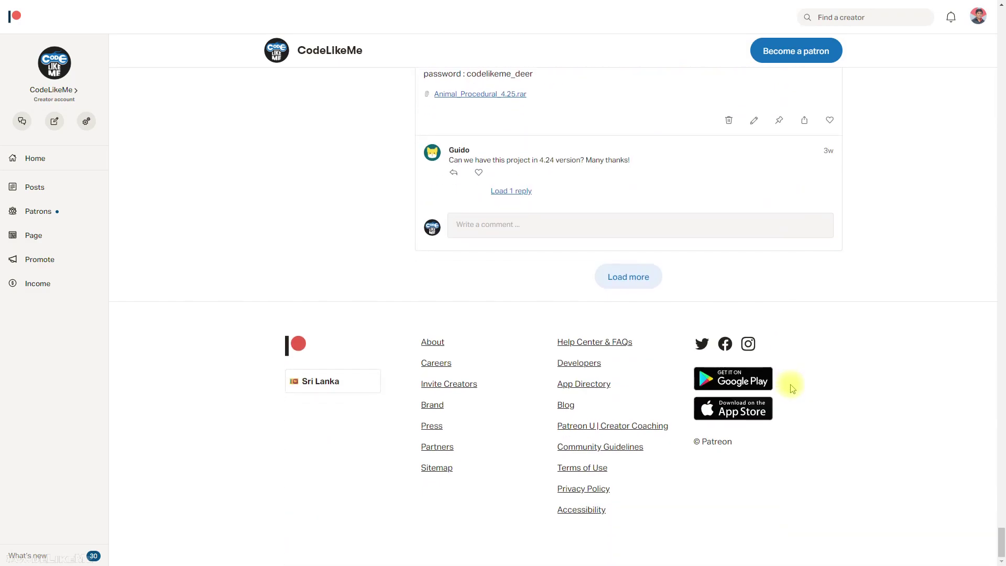